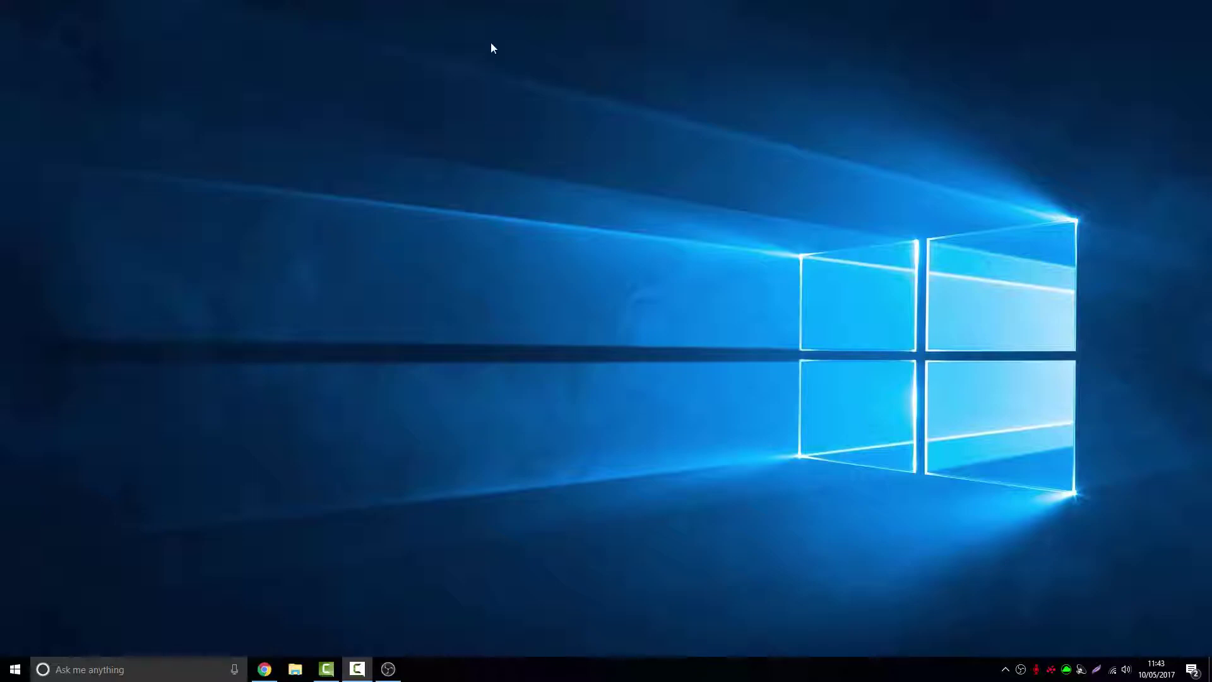
# - View obsproject.com in Chrome, then minimize Chrome and bring up the OBS Studio 18.0.1 window
pyautogui.click(265, 669)
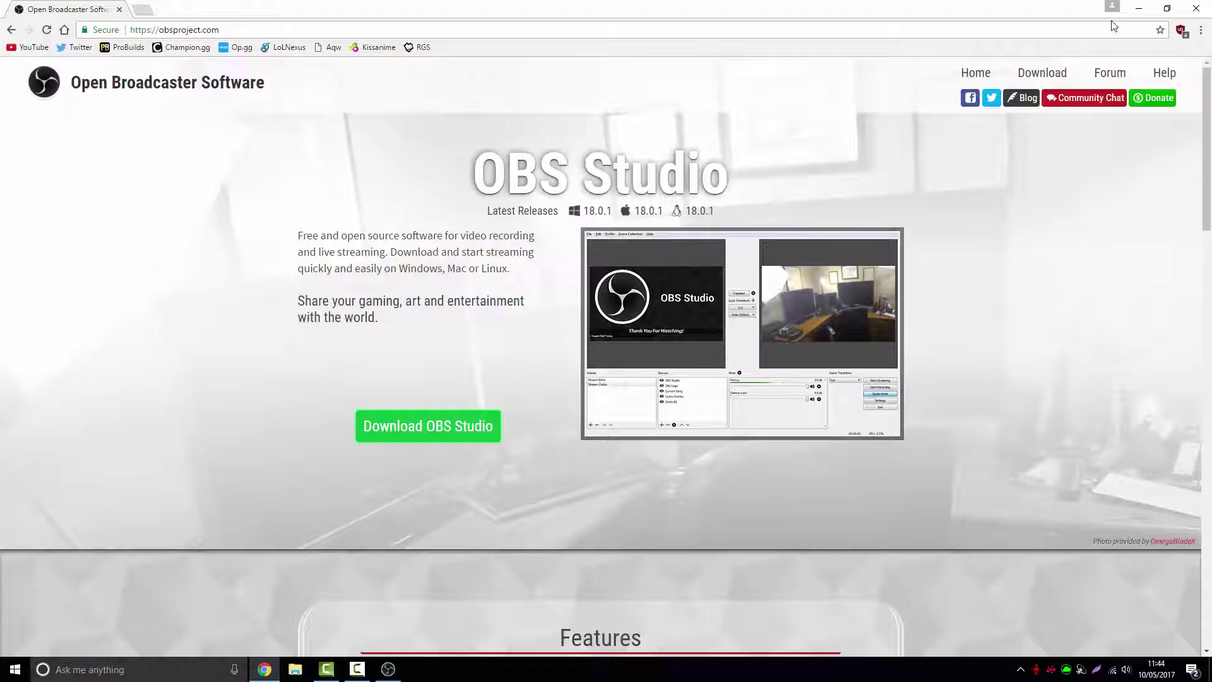
pyautogui.click(1139, 9)
pyautogui.click(387, 668)
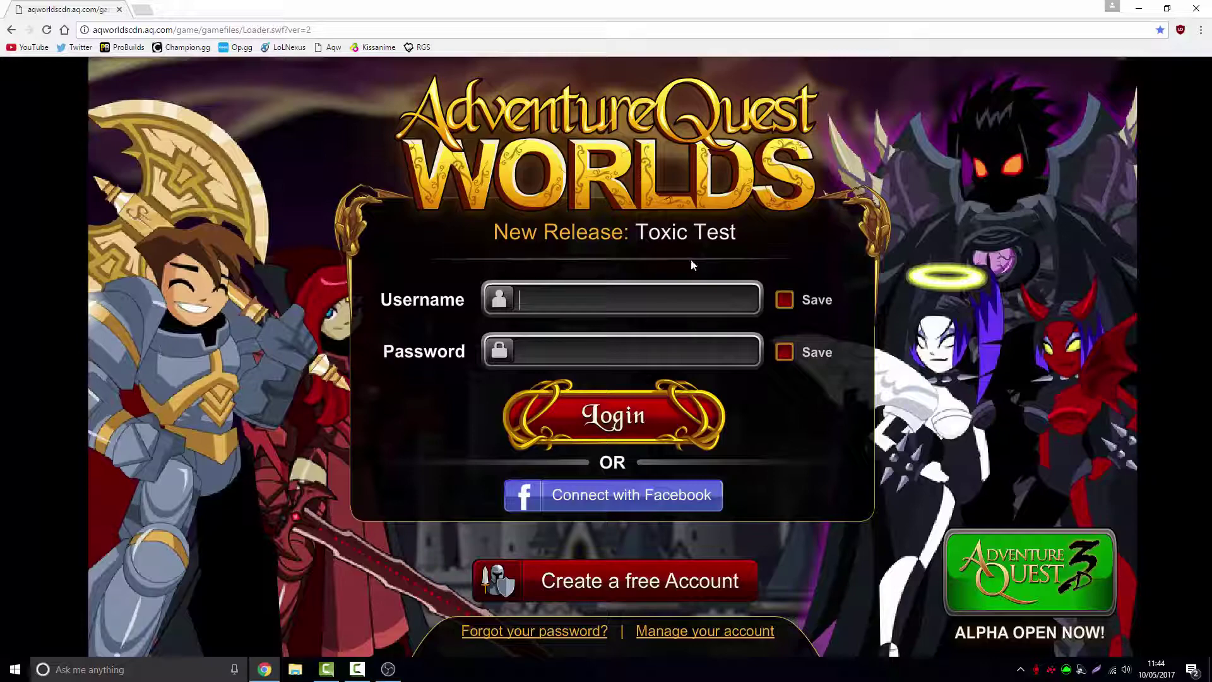
# - Log into AdventureQuest Worlds with the account username and password, join Yorumi, and close the Lightstrike Commander popup
pyautogui.write('mcabs')
pyautogui.press('Tab')
pyautogui.write('***********')
pyautogui.press('Return')
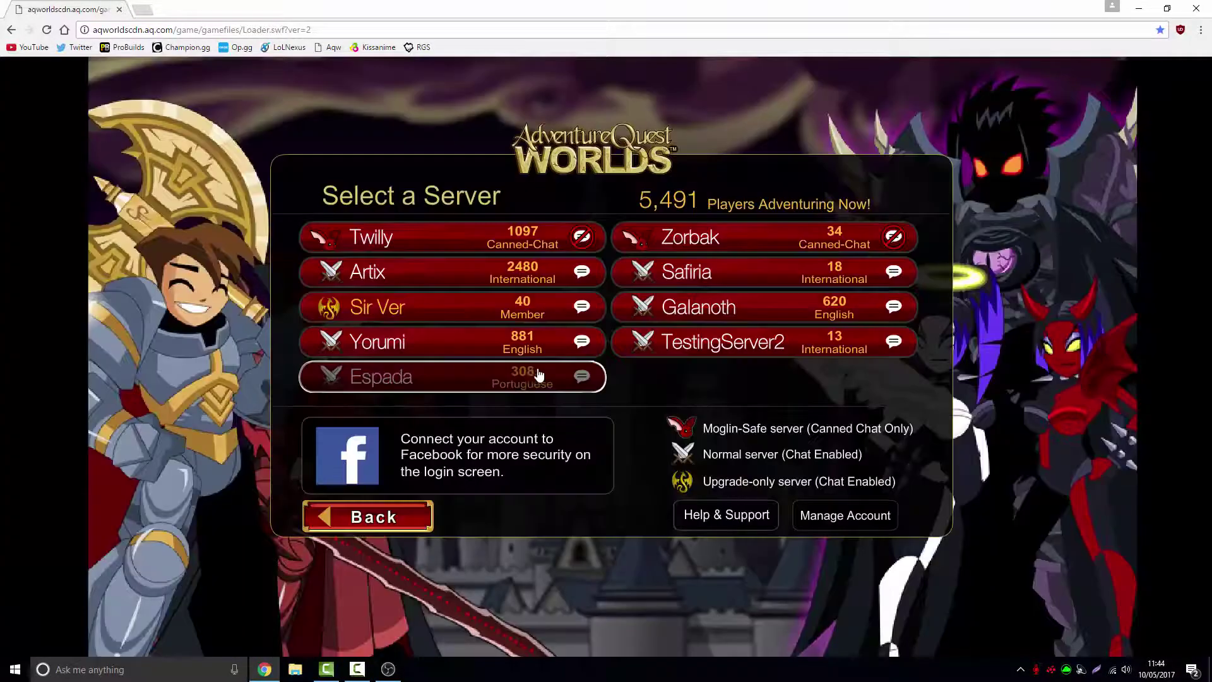
pyautogui.click(524, 354)
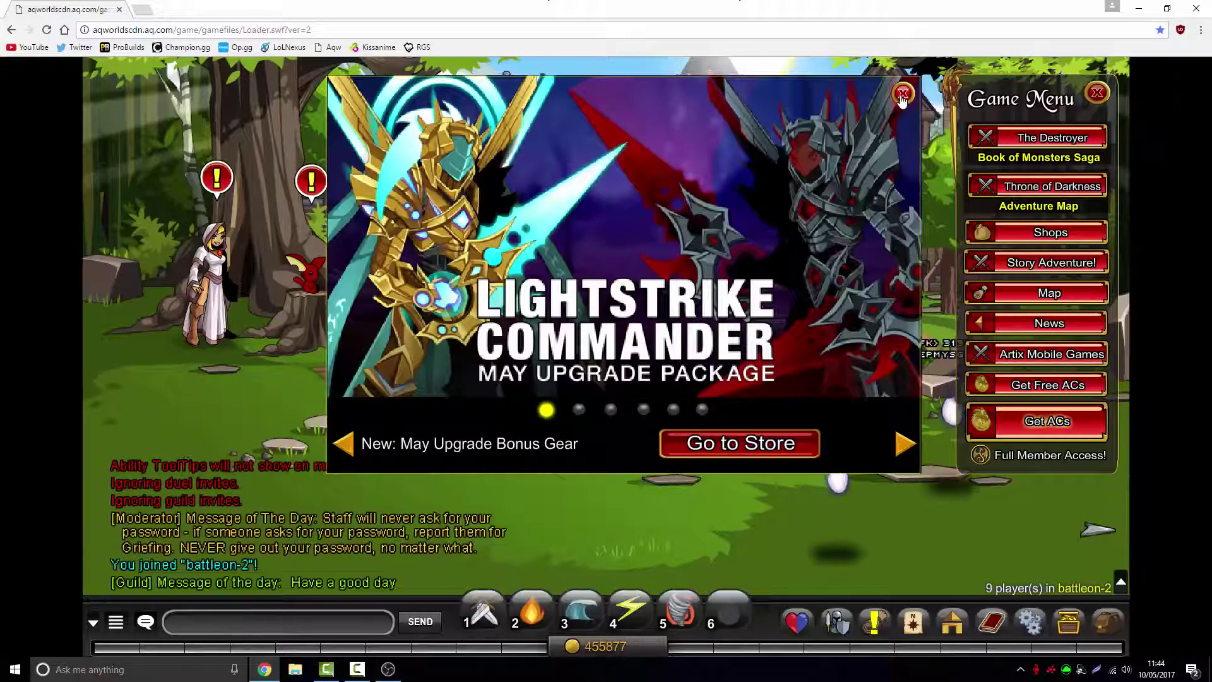
pyautogui.click(902, 95)
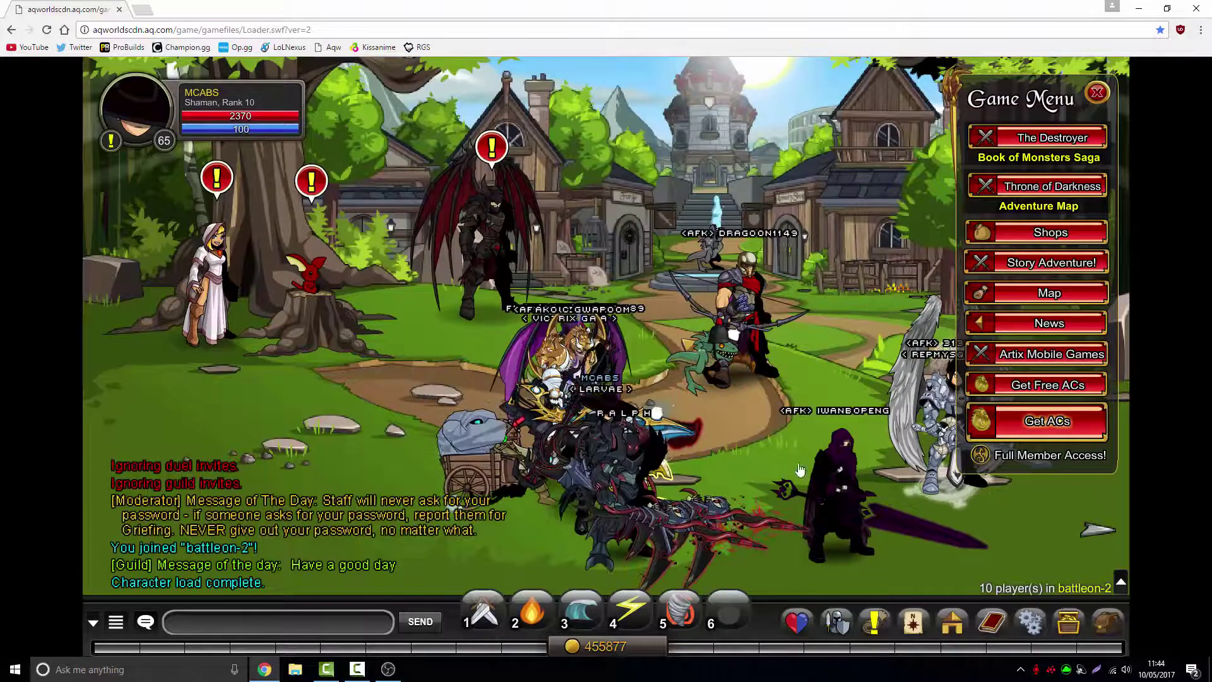
# - Create a new Display Capture source, accepting its default name and 1920x1080 display properties
pyautogui.click(387, 669)
pyautogui.rightClick(471, 475)
pyautogui.moveTo(494, 483)
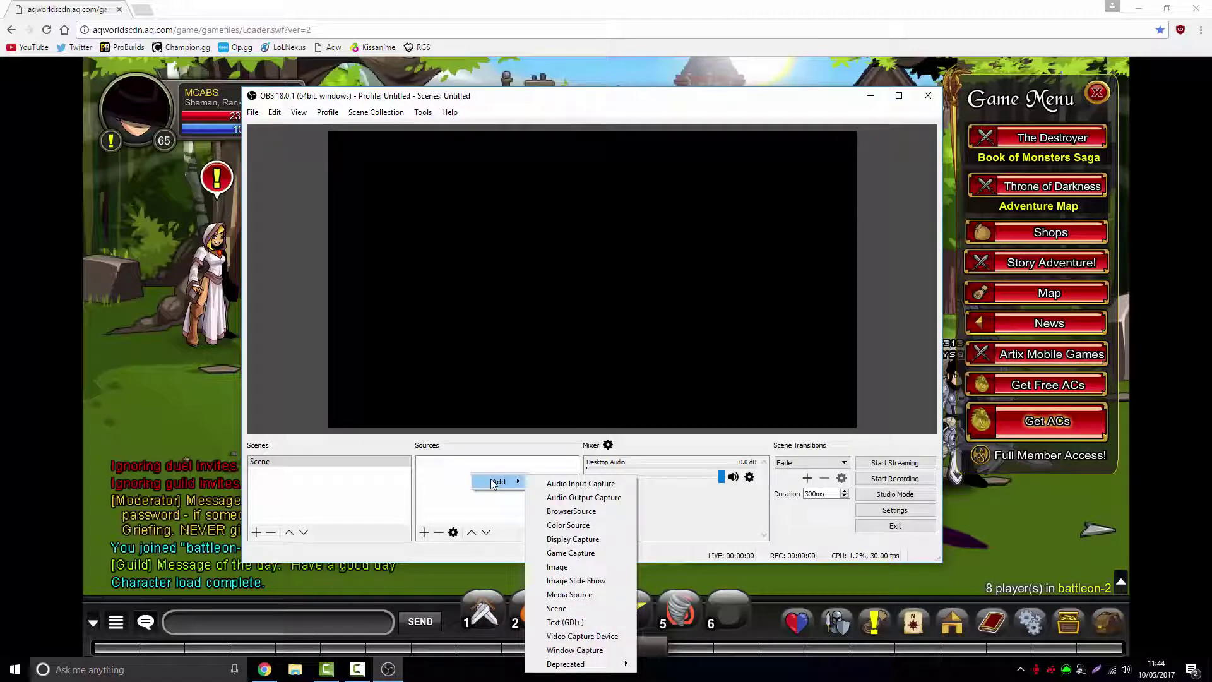
pyautogui.click(571, 538)
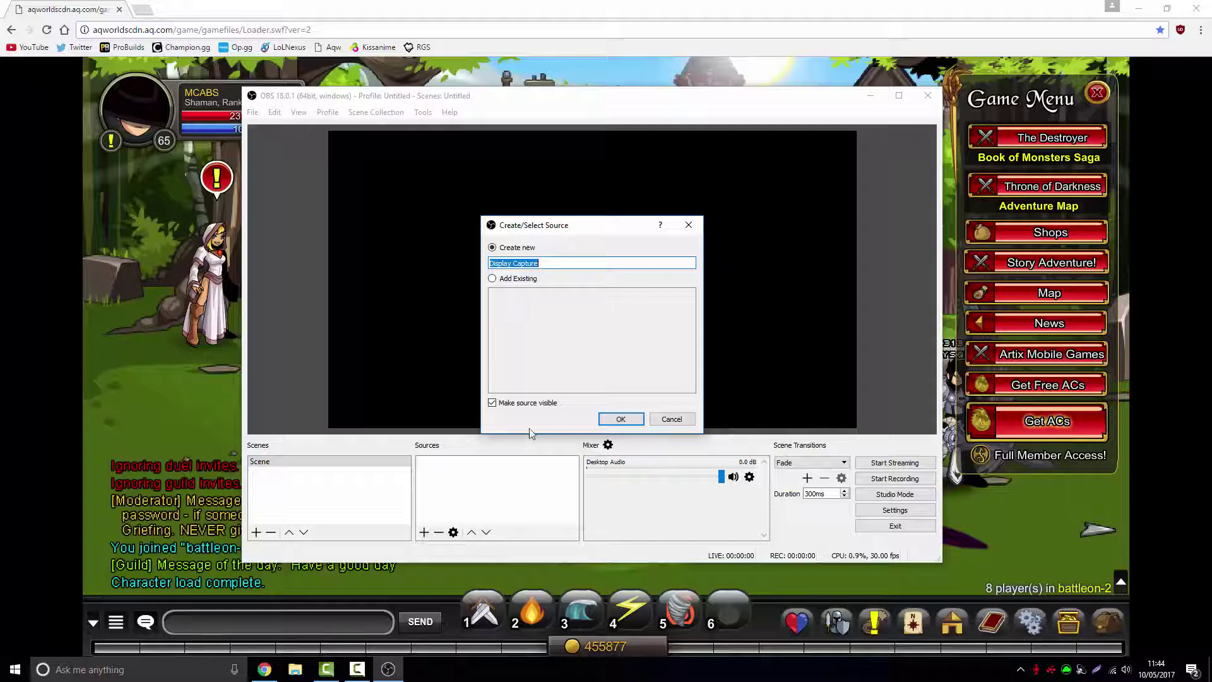
pyautogui.click(620, 418)
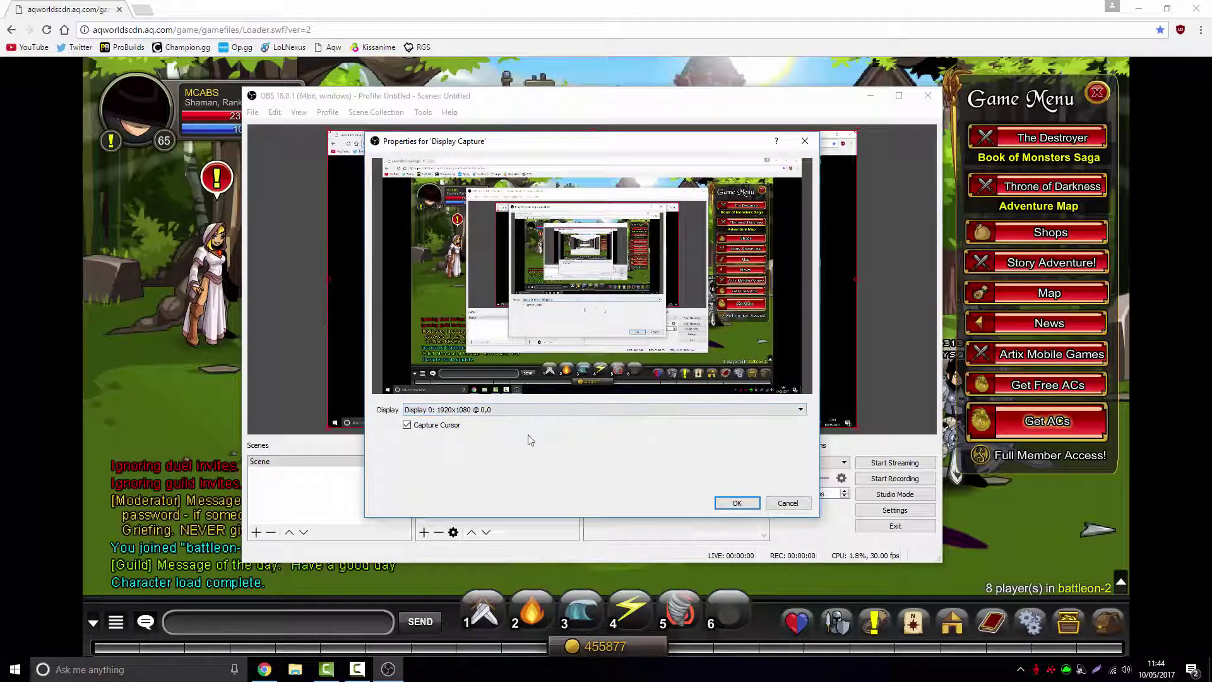
pyautogui.click(737, 502)
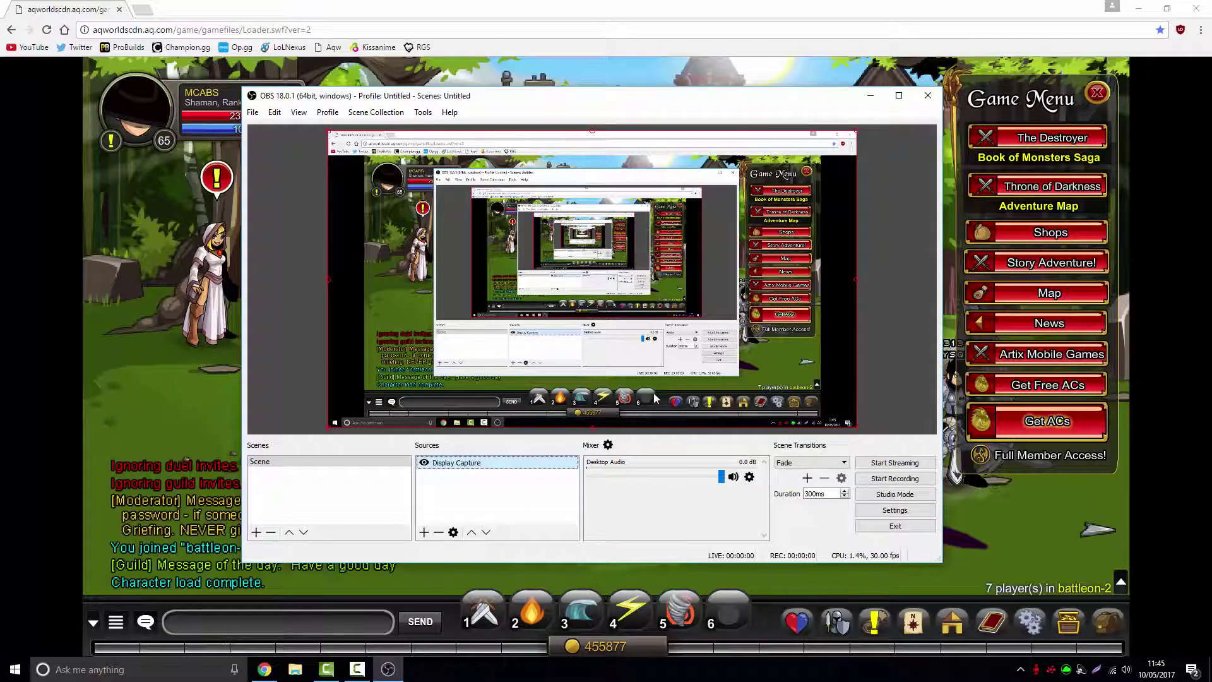
# - Add a Crop/Pad filter to the Display Capture source
pyautogui.rightClick(489, 493)
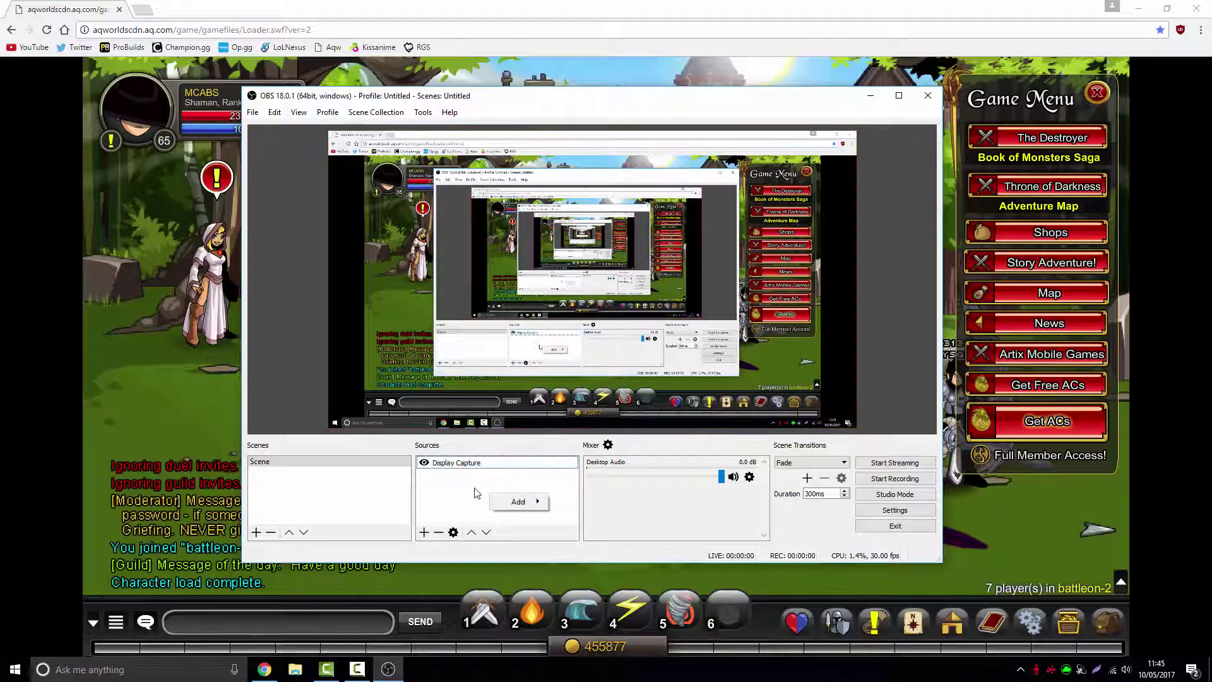
pyautogui.rightClick(489, 465)
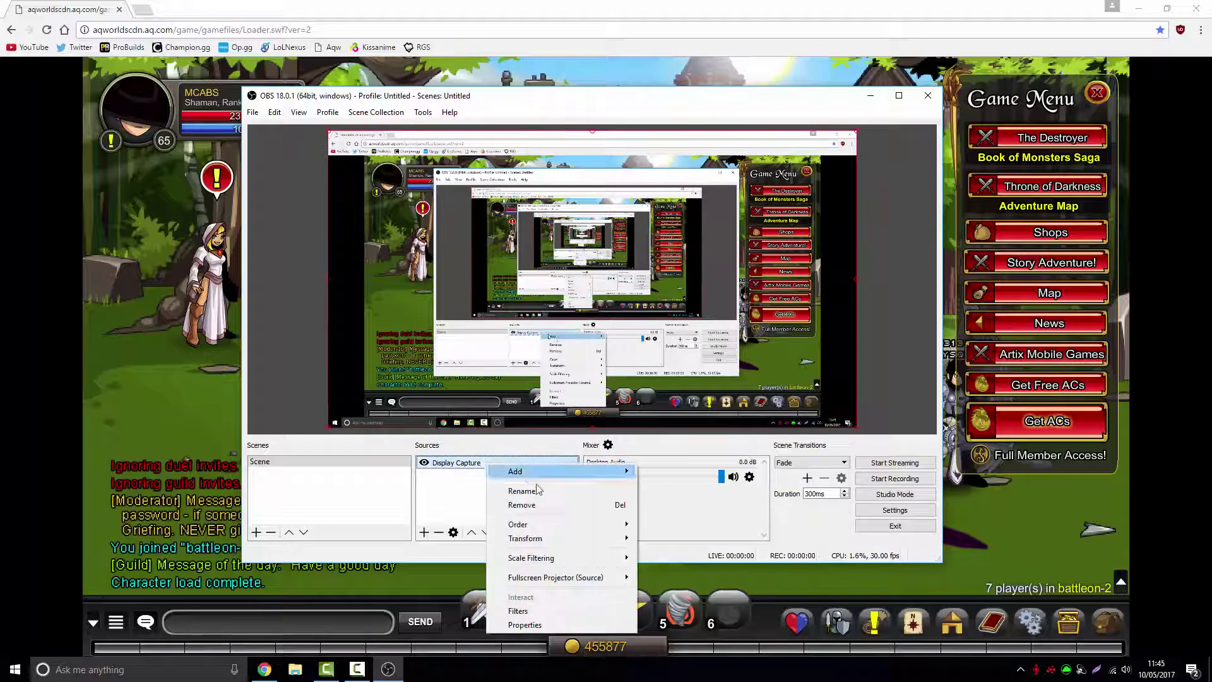
pyautogui.click(524, 611)
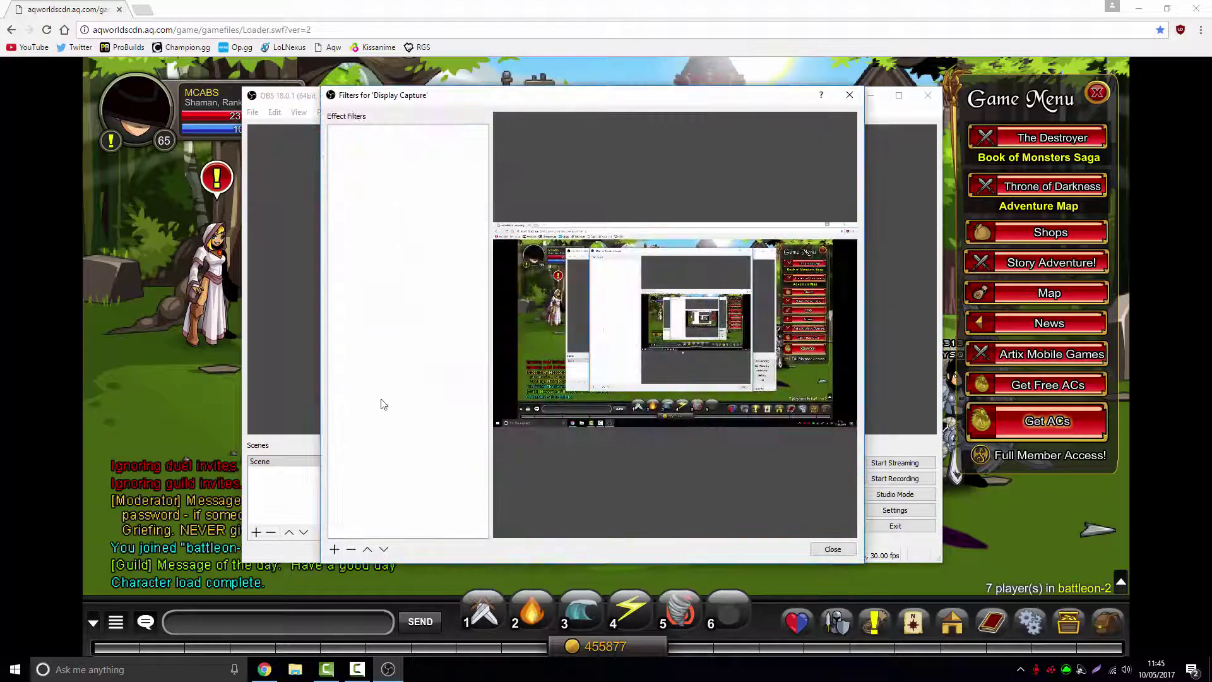
pyautogui.rightClick(402, 201)
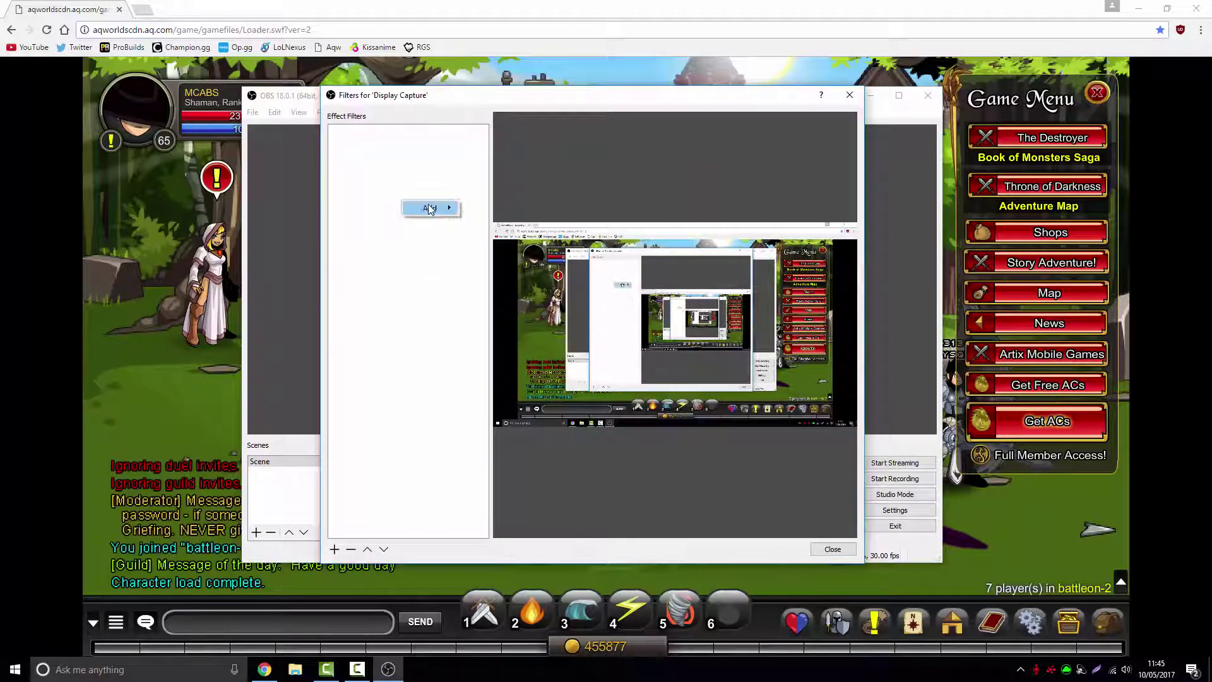
pyautogui.moveTo(470, 204)
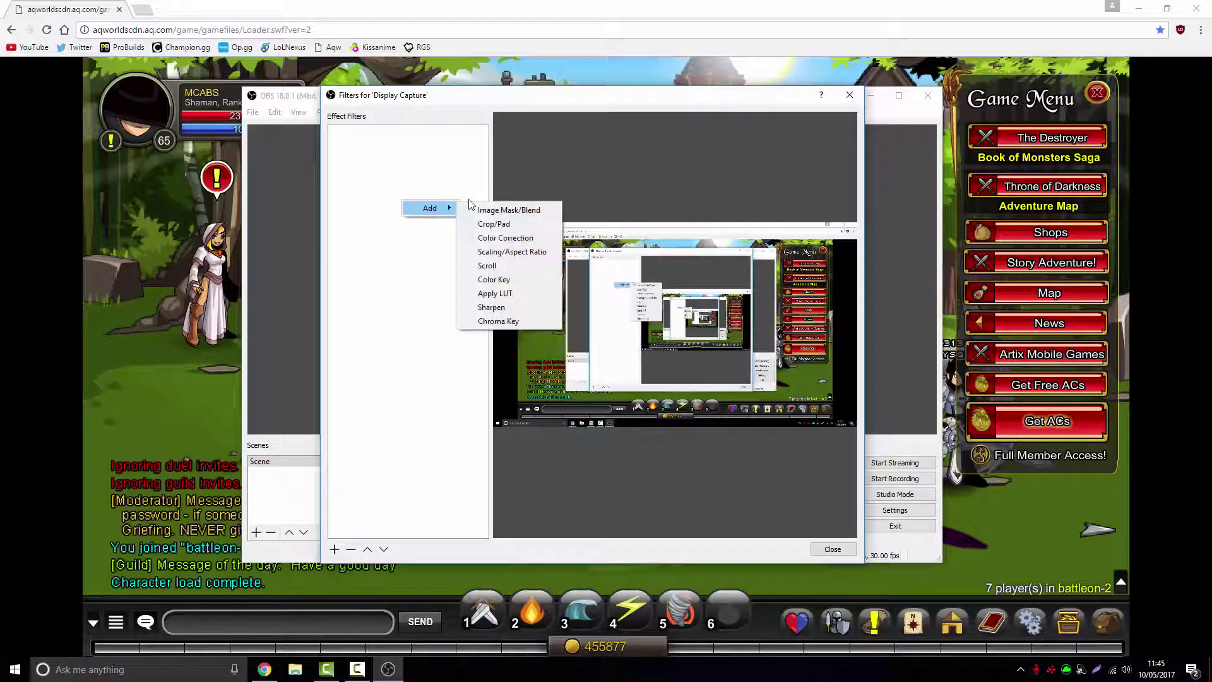
pyautogui.click(521, 225)
pyautogui.click(565, 354)
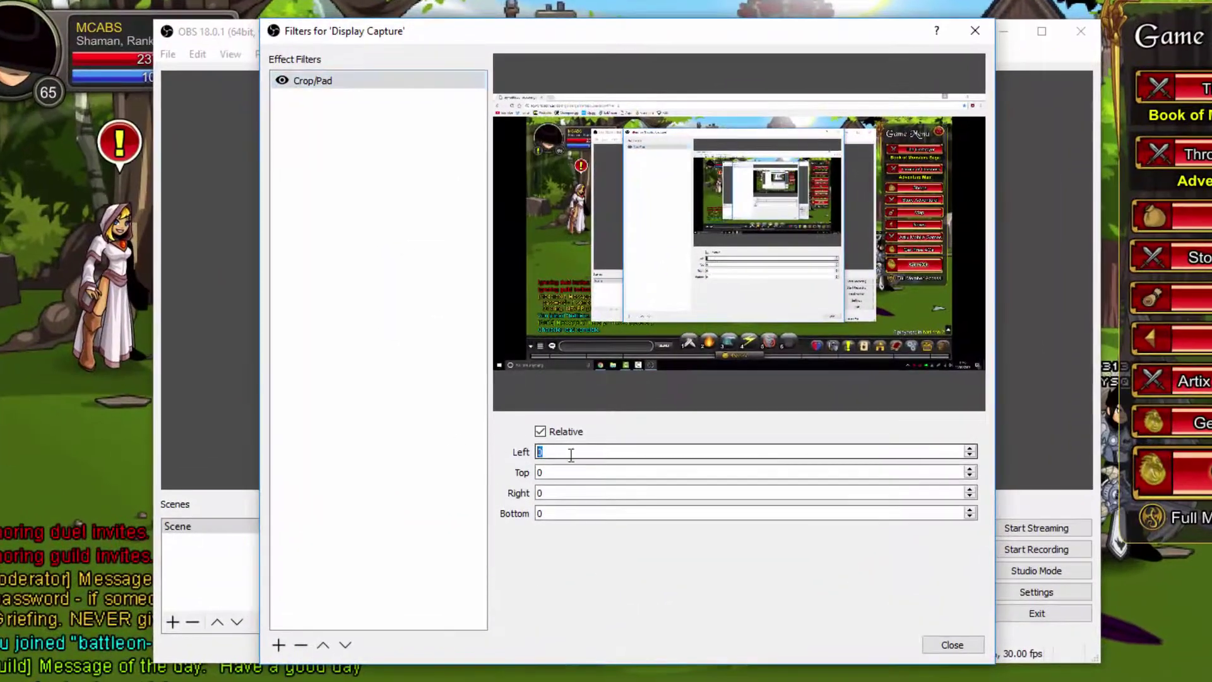
# - Set the Crop/Pad filter's left crop to 135 pixels
pyautogui.click(969, 448)
pyautogui.click(970, 448)
pyautogui.click(969, 447)
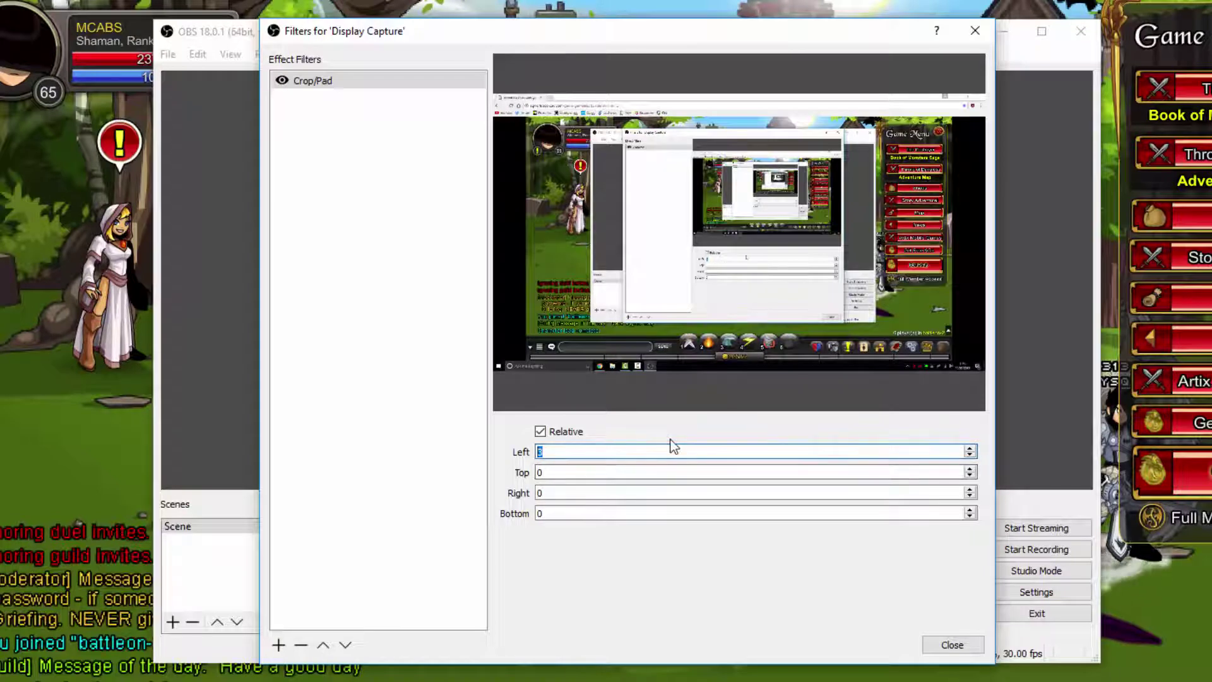
pyautogui.write('150')
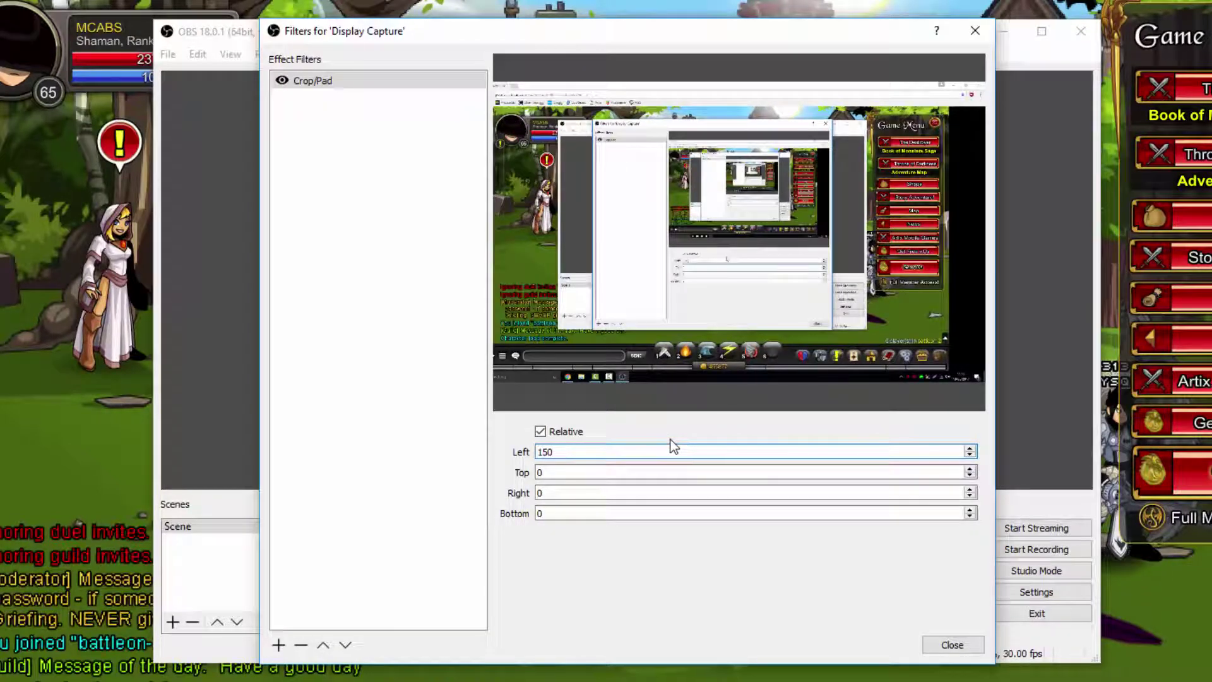
pyautogui.click(970, 448)
pyautogui.click(969, 448)
pyautogui.scroll(-10, 968, 456)
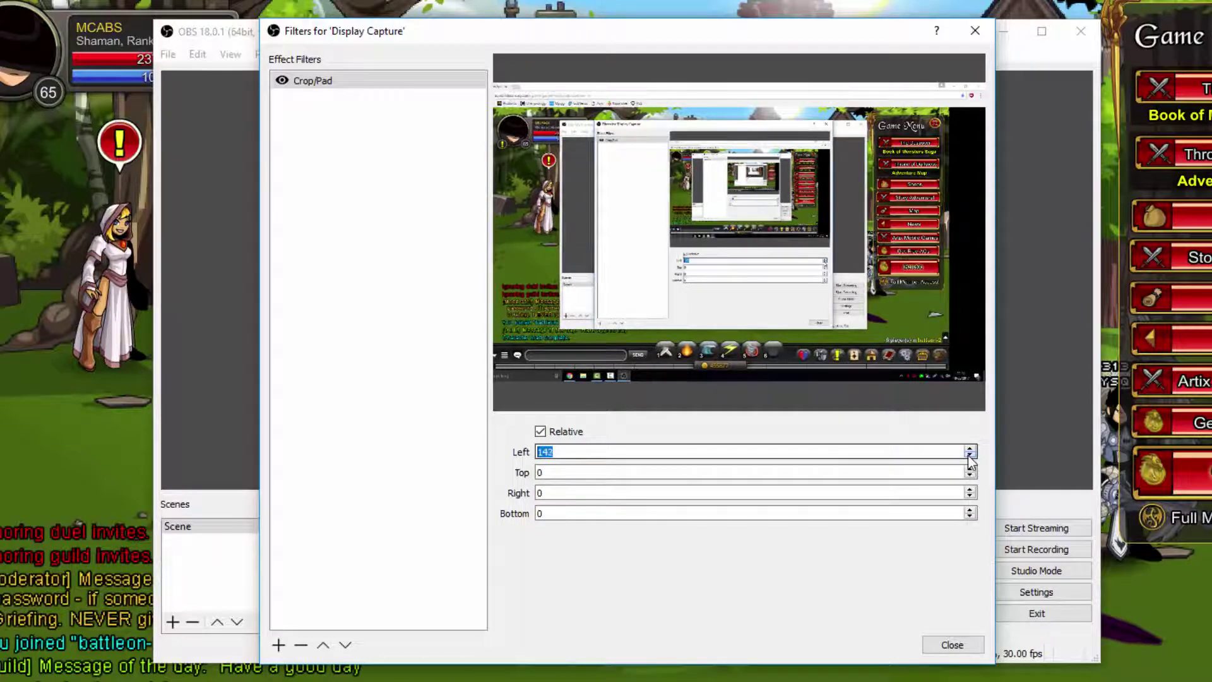
pyautogui.scroll(-10, 970, 455)
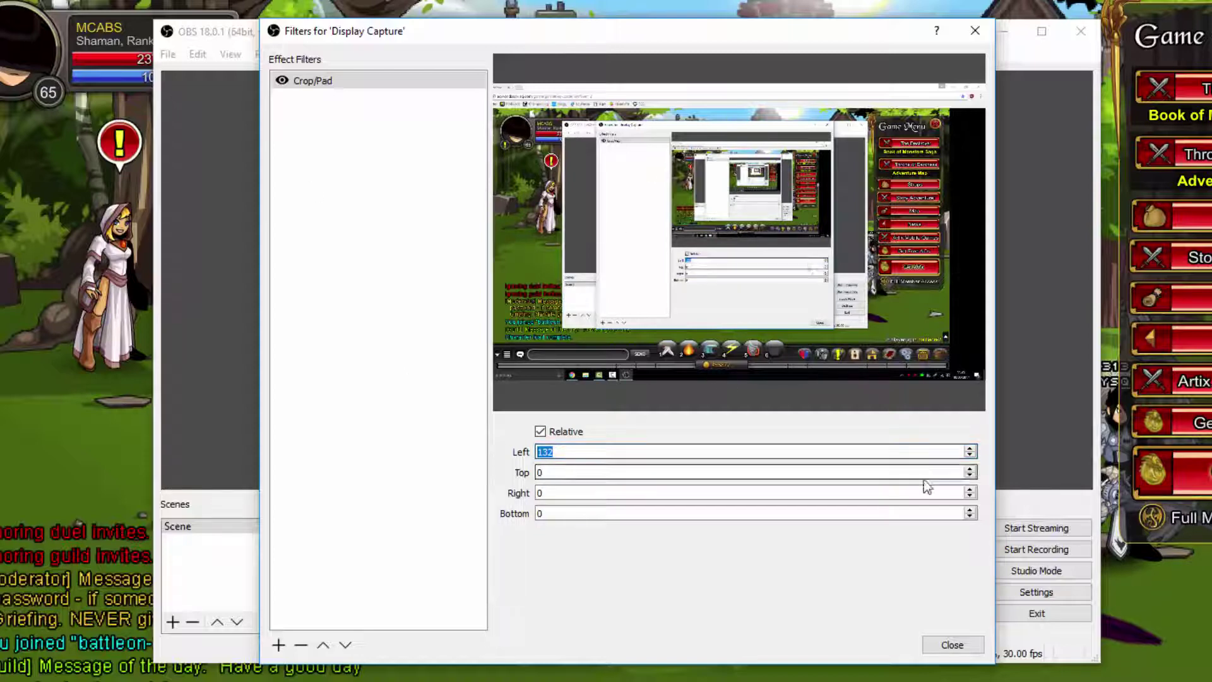
pyautogui.scroll(-3, 974, 455)
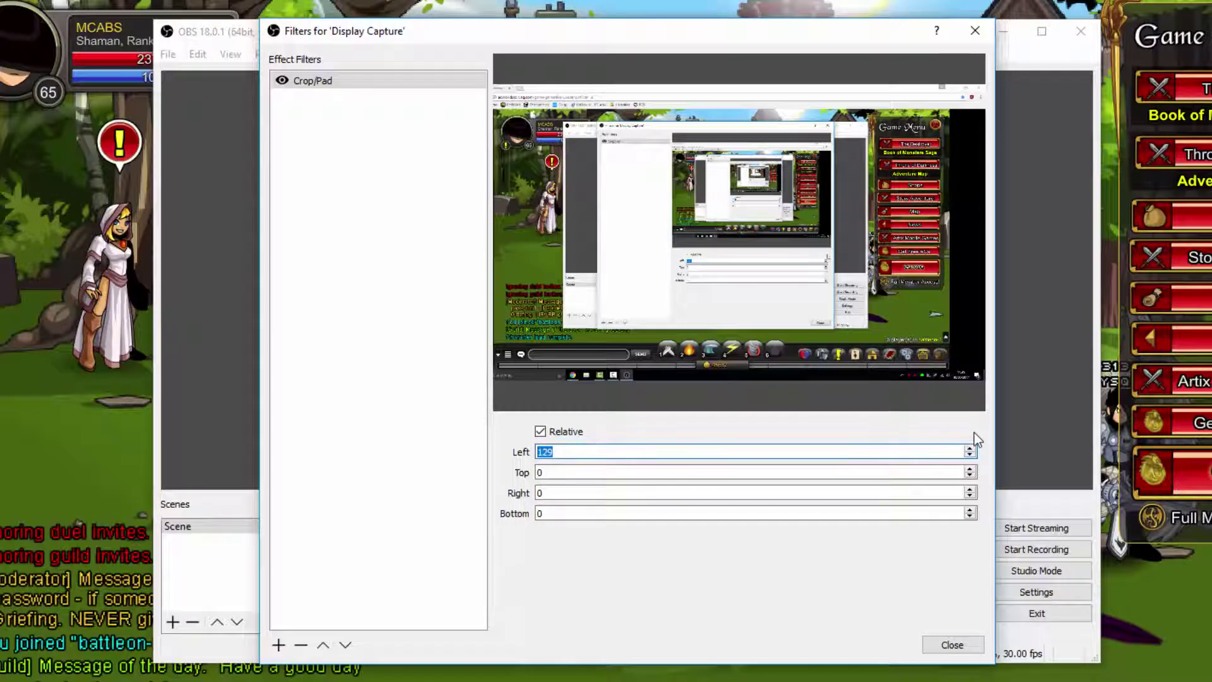
pyautogui.scroll(2, 972, 449)
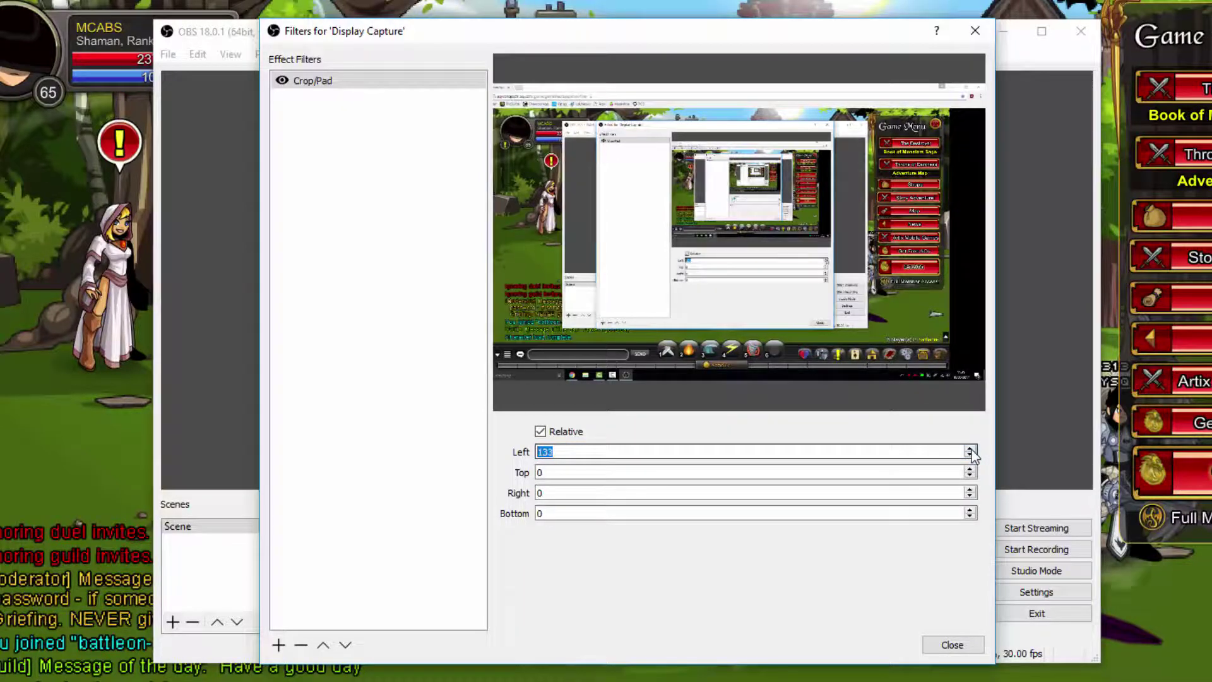
pyautogui.scroll(4, 971, 450)
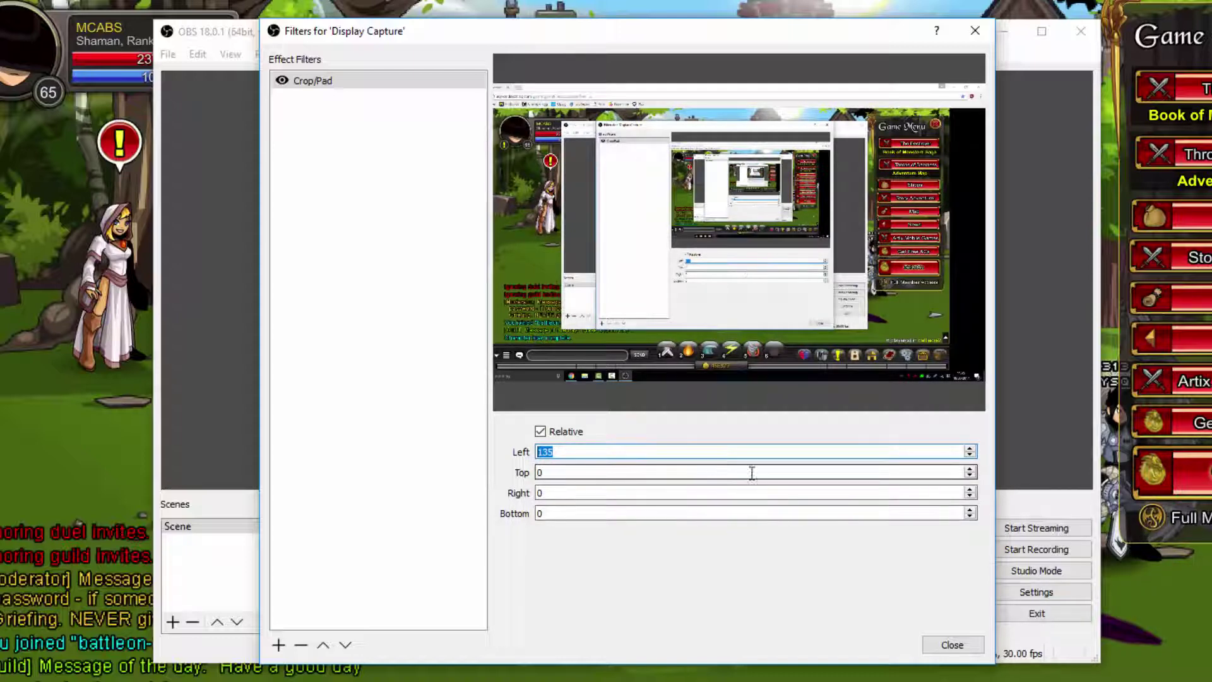
# - Set the Crop/Pad right crop to 137
pyautogui.press('Tab')
pyautogui.press('Tab')
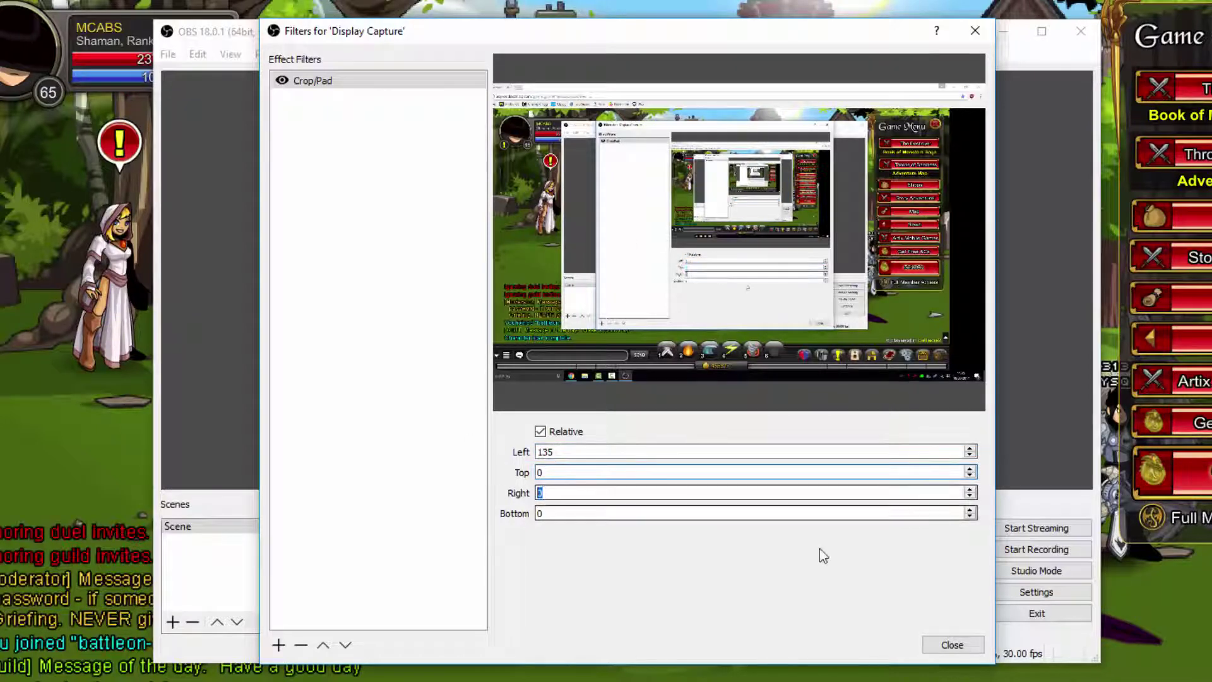
pyautogui.write('135')
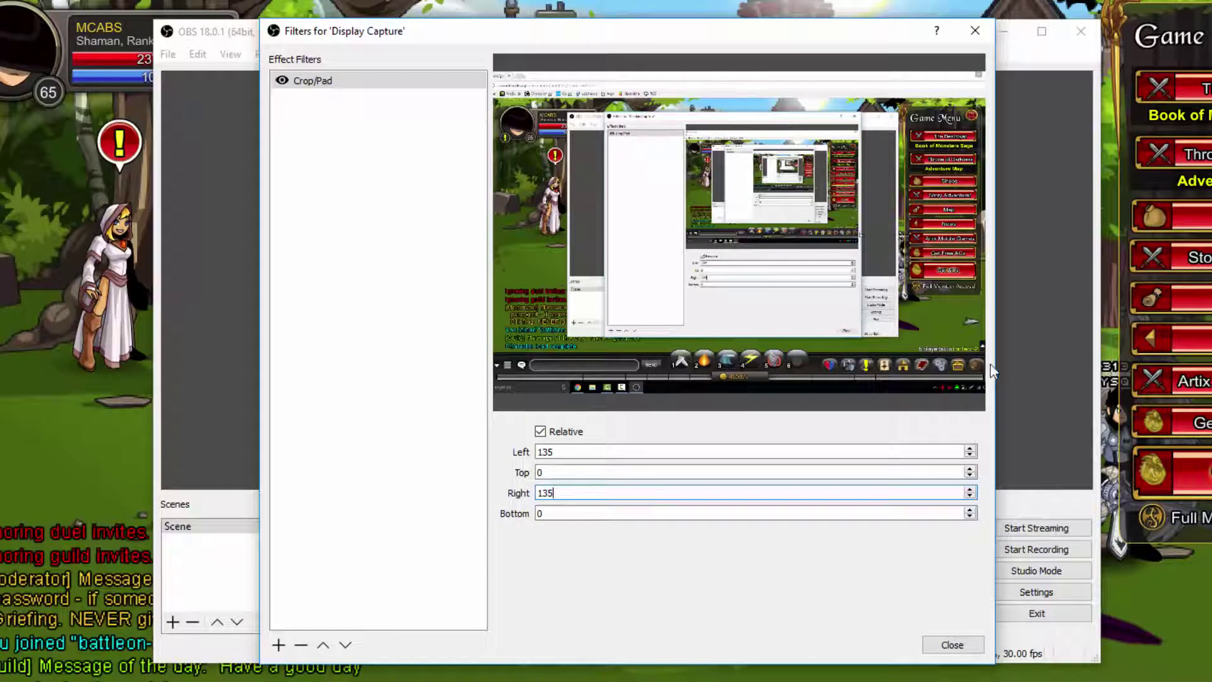
pyautogui.click(969, 490)
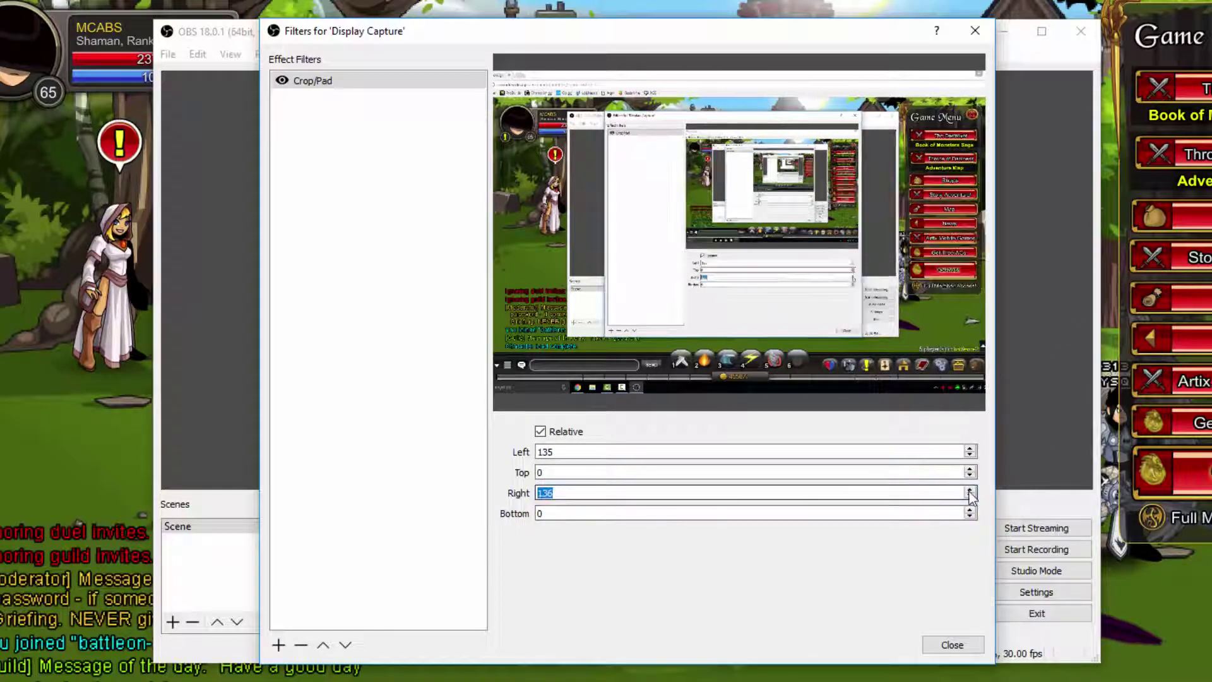
pyautogui.click(969, 490)
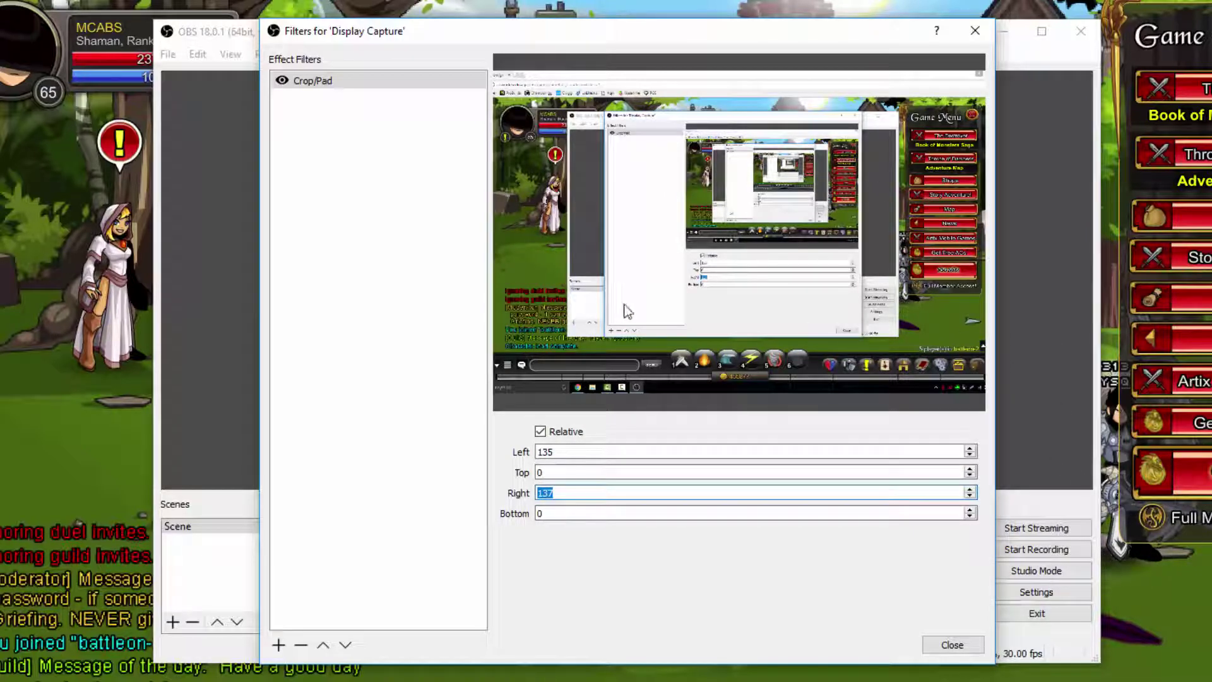
# - Adjust the Crop/Pad top crop to 94
pyautogui.click(550, 475)
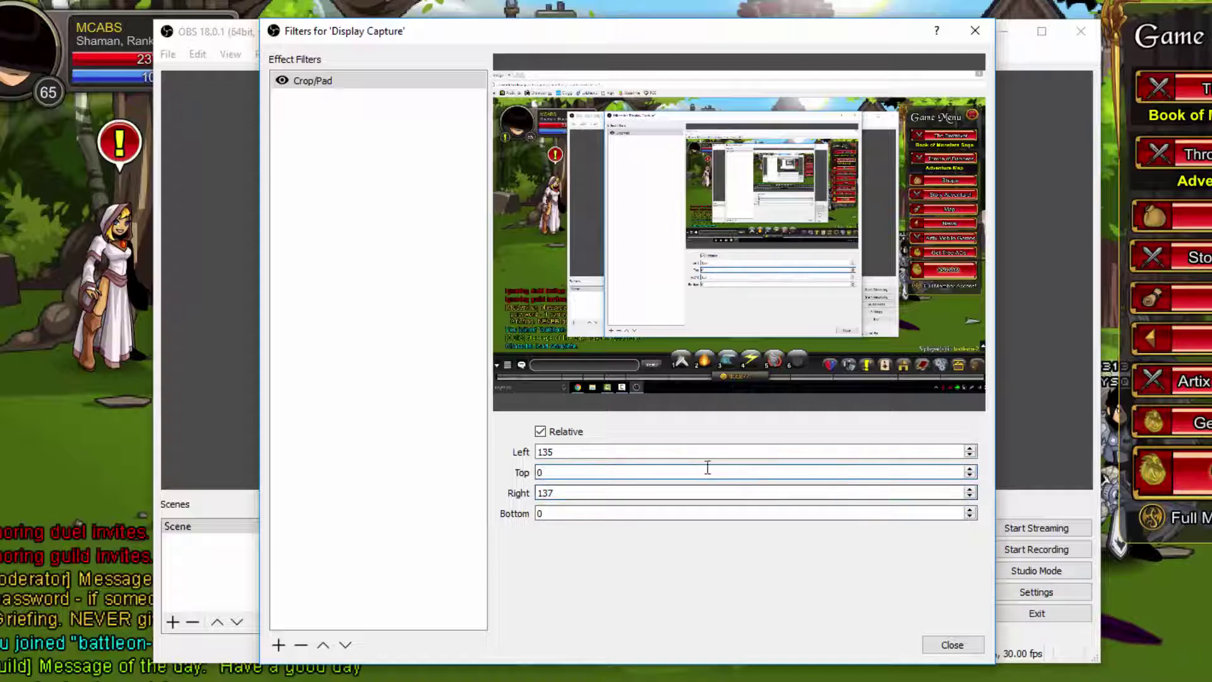
pyautogui.press('BackSpace')
pyautogui.write('100')
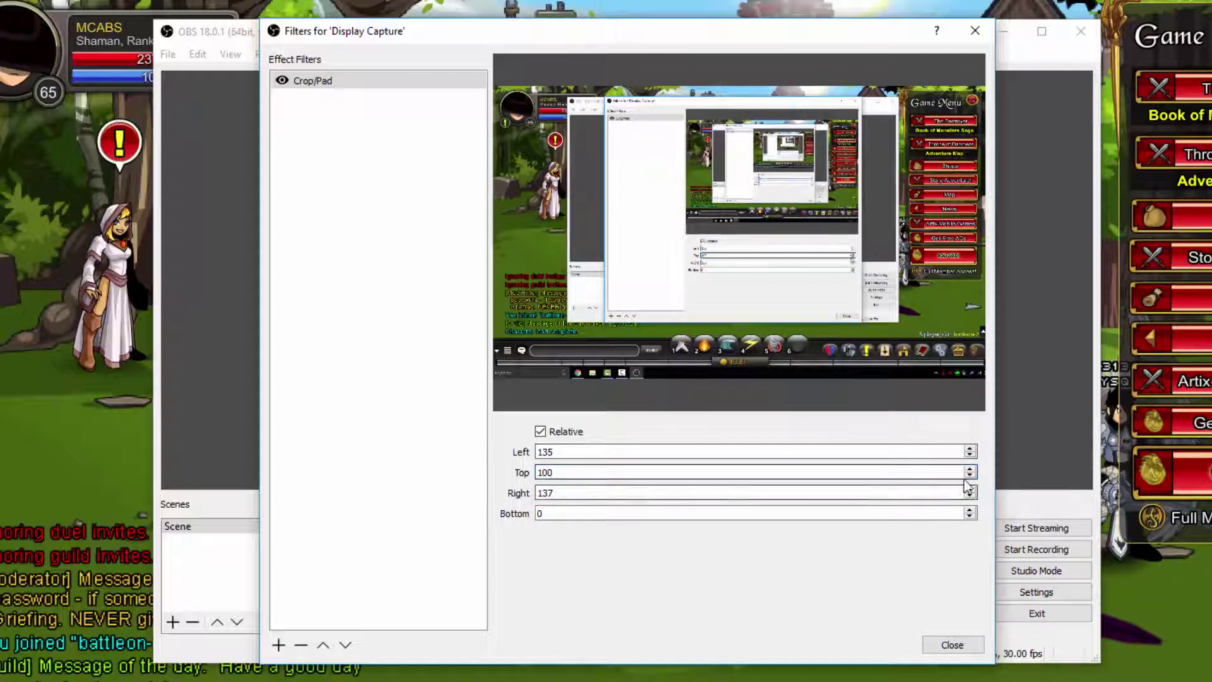
pyautogui.click(969, 475)
pyautogui.click(970, 475)
pyautogui.click(970, 476)
pyautogui.click(969, 475)
pyautogui.click(969, 475)
pyautogui.click(970, 476)
pyautogui.click(969, 475)
pyautogui.click(969, 475)
pyautogui.click(969, 475)
pyautogui.click(969, 475)
pyautogui.click(970, 475)
pyautogui.click(969, 475)
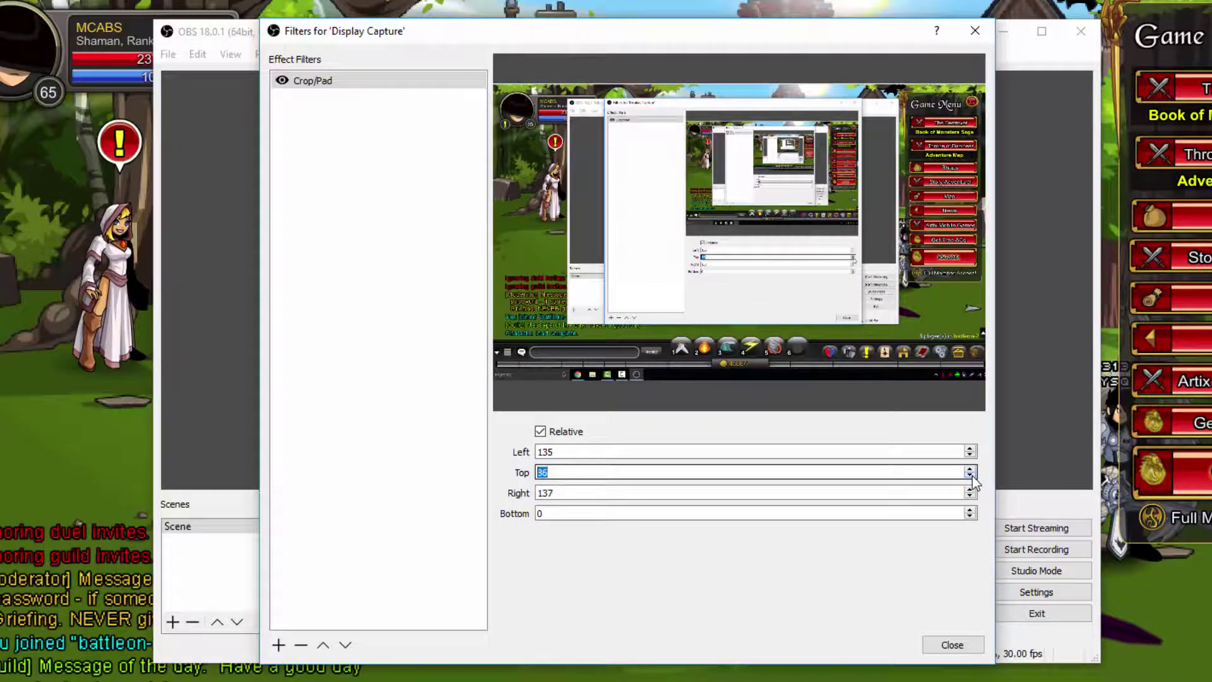
pyautogui.click(970, 469)
pyautogui.click(970, 469)
pyautogui.click(970, 469)
pyautogui.click(970, 469)
pyautogui.click(970, 469)
pyautogui.click(970, 468)
pyautogui.click(970, 469)
pyautogui.click(970, 469)
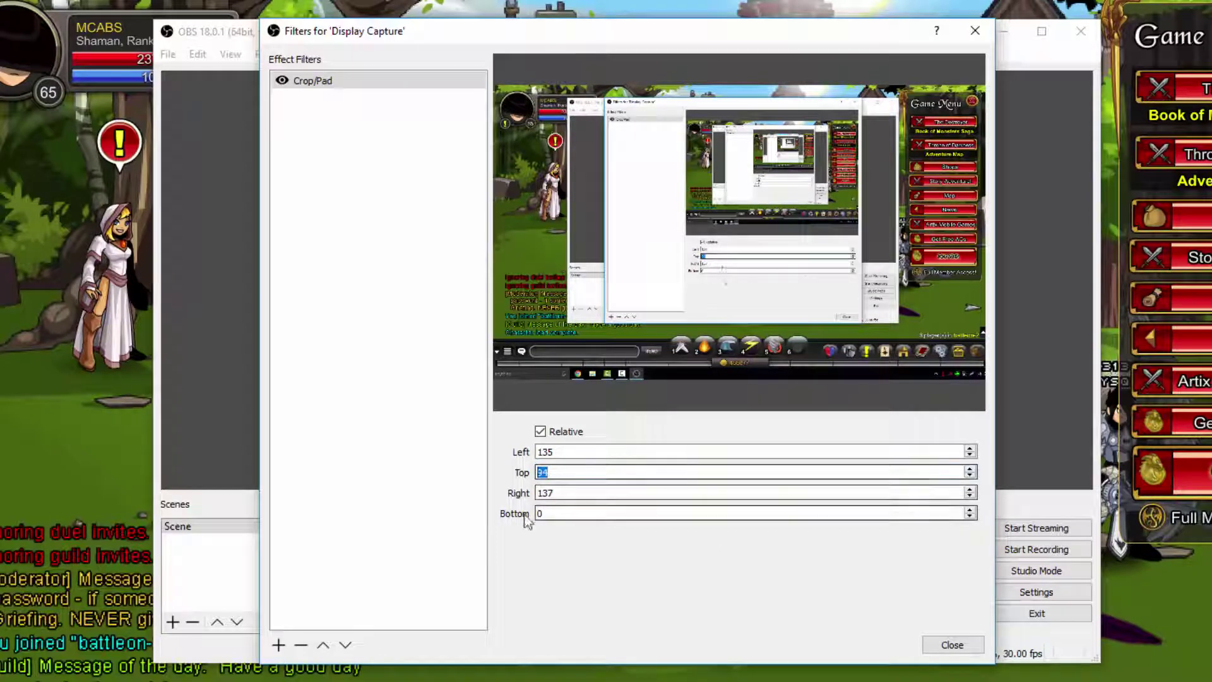
# - Set the Crop/Pad bottom crop to 45
pyautogui.click(585, 514)
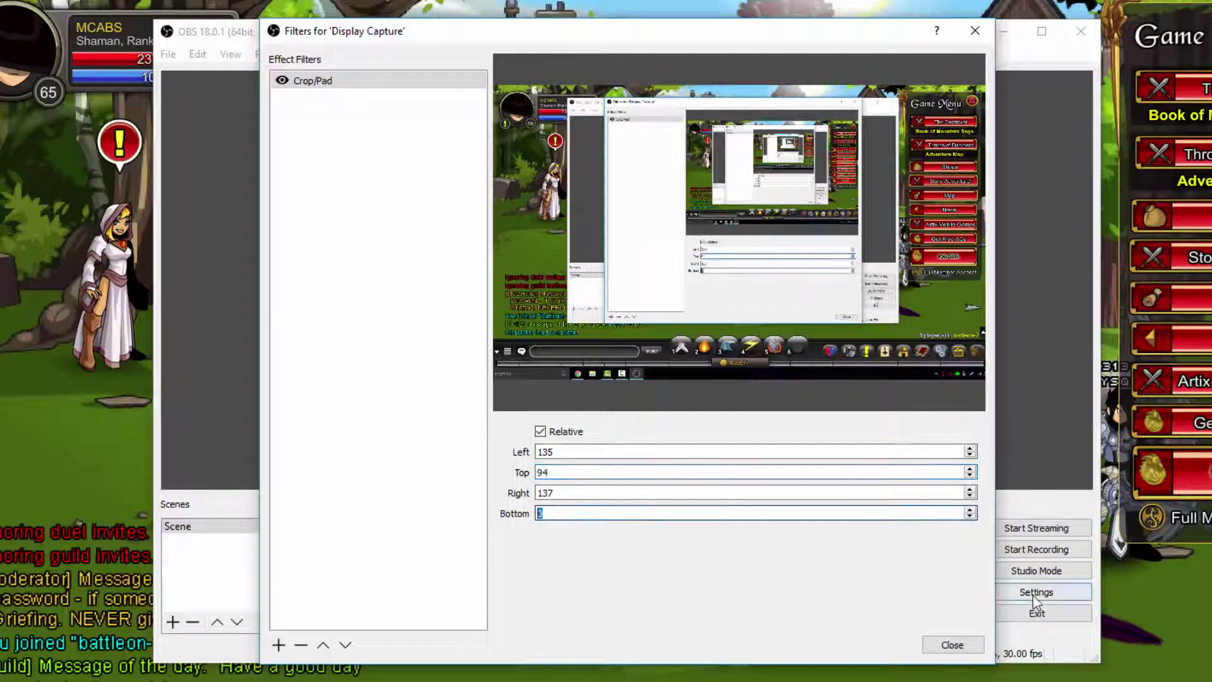
pyautogui.write('50')
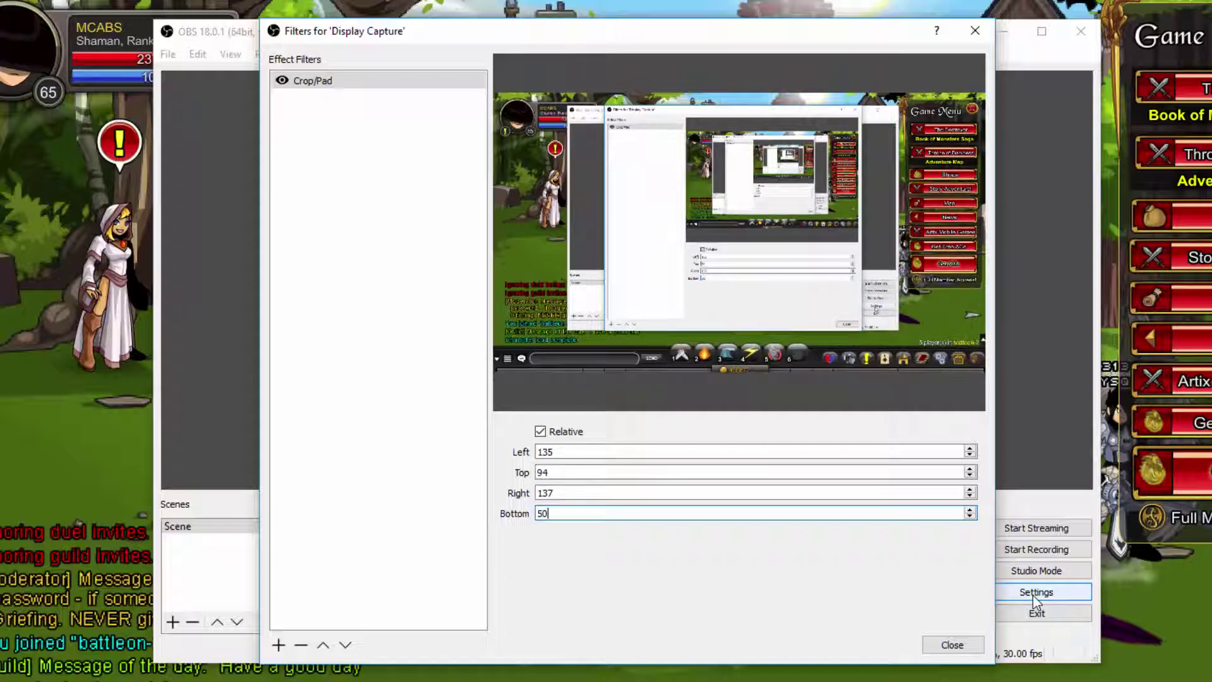
pyautogui.click(970, 517)
pyautogui.click(976, 520)
pyautogui.click(976, 519)
pyautogui.click(976, 519)
pyautogui.click(976, 519)
pyautogui.click(976, 519)
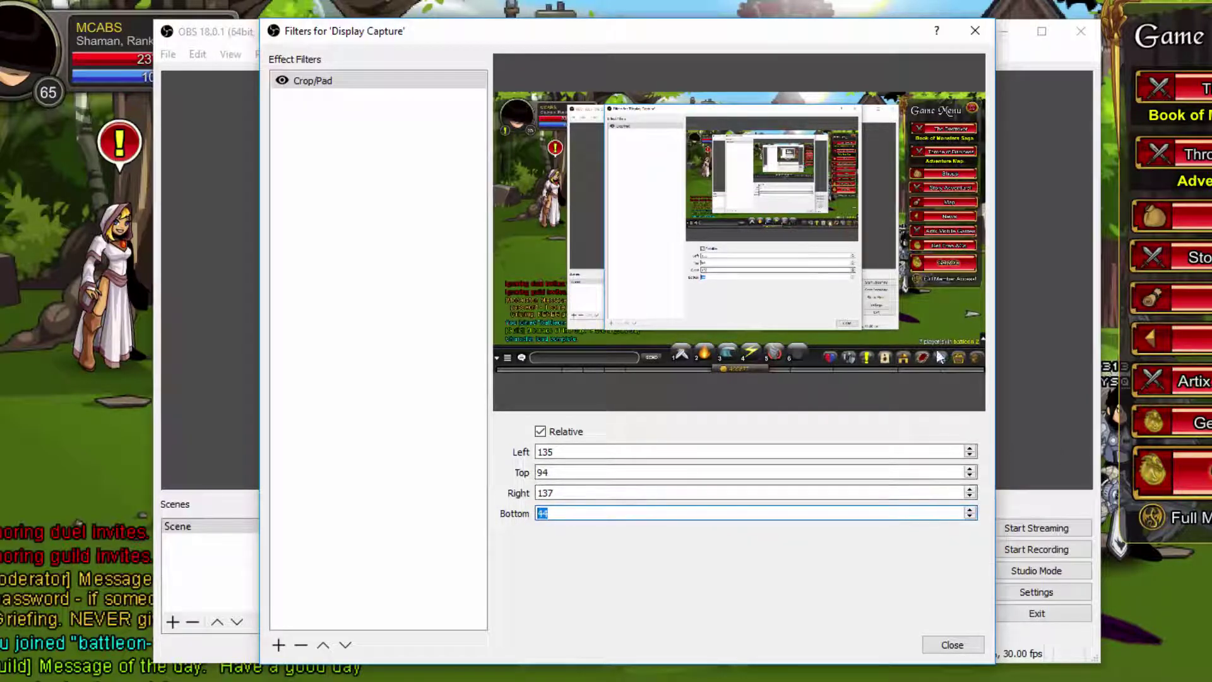
# - Close the filters and, in Video settings, first set the output resolution to 1920x1080
pyautogui.click(966, 649)
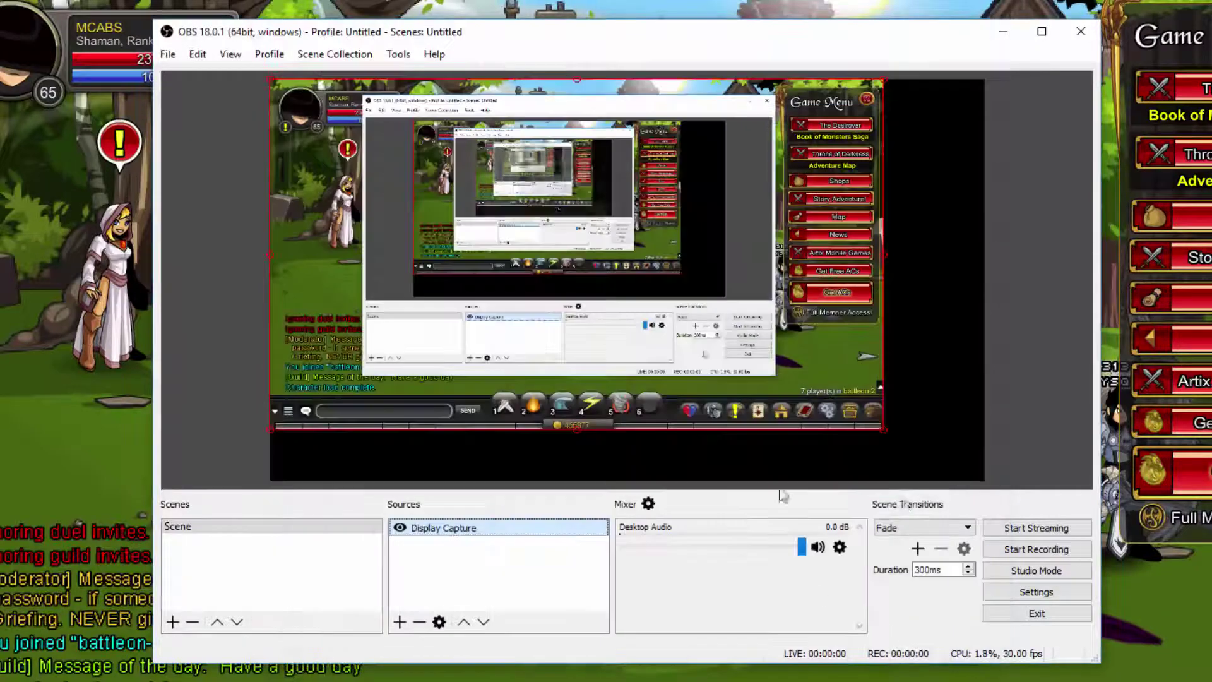
pyautogui.click(1035, 278)
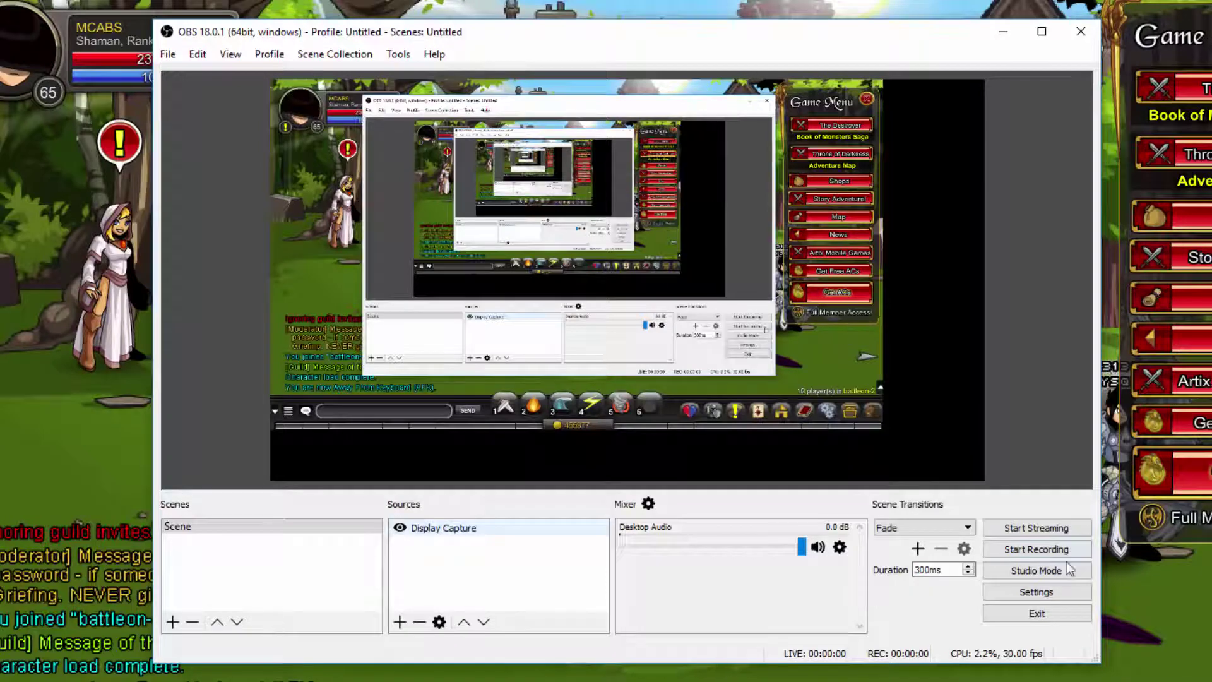
pyautogui.click(1053, 592)
pyautogui.click(293, 251)
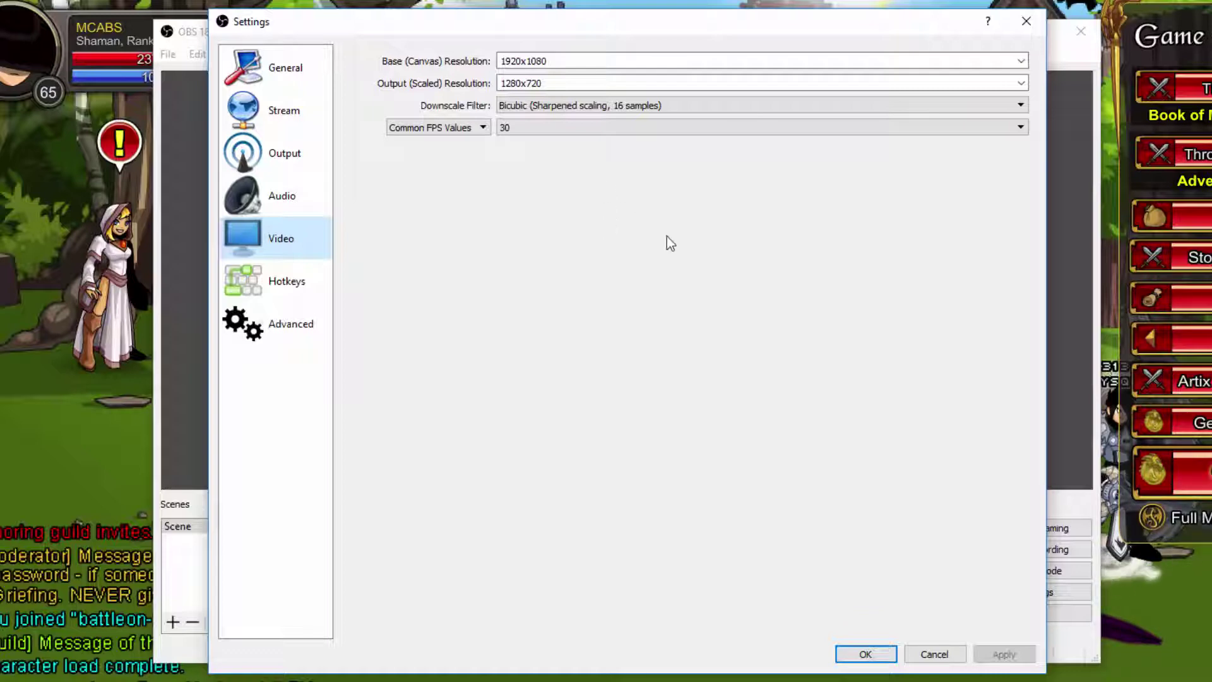
pyautogui.click(1024, 80)
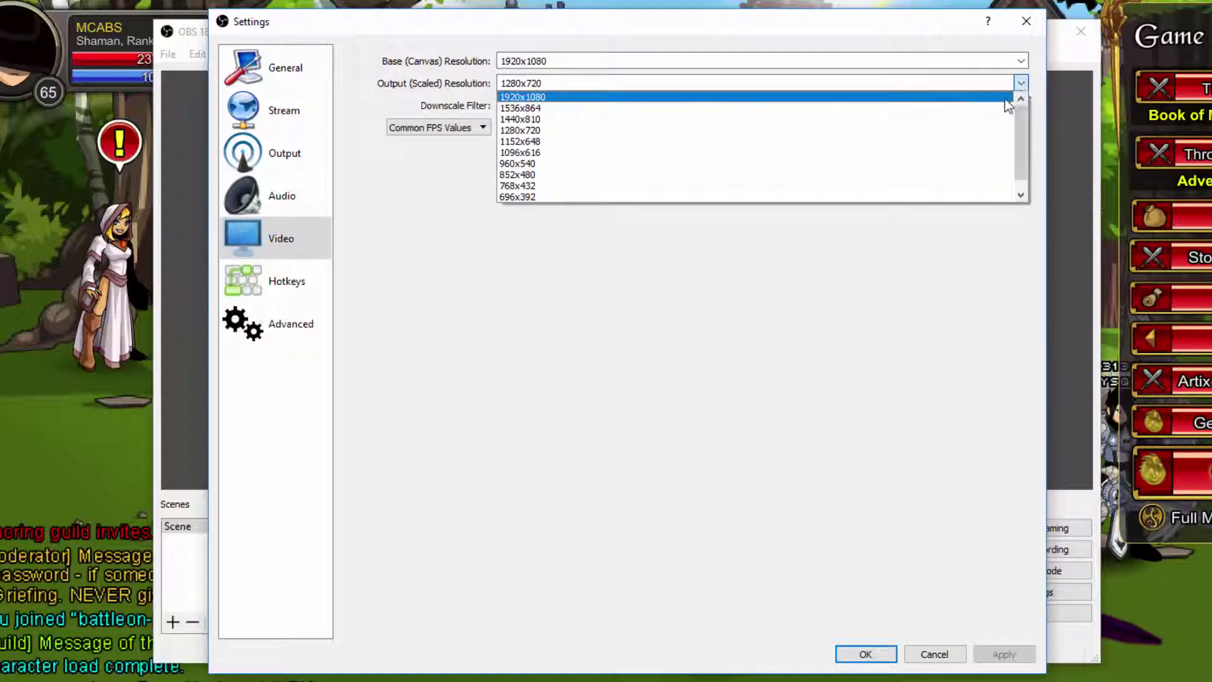
pyautogui.click(1004, 98)
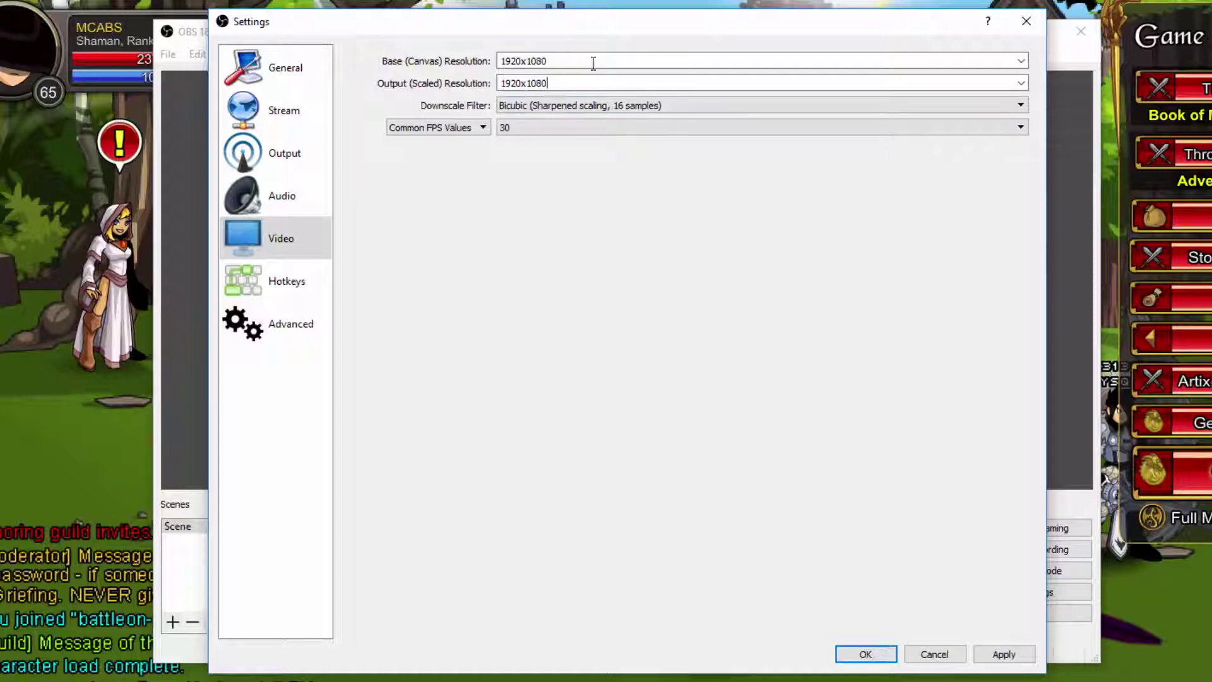
# - Keep the 1920x1080 base canvas, change output to 1280x720, then apply and save
pyautogui.click(1024, 64)
pyautogui.click(1025, 65)
pyautogui.moveTo(573, 59); pyautogui.dragTo(500, 60)
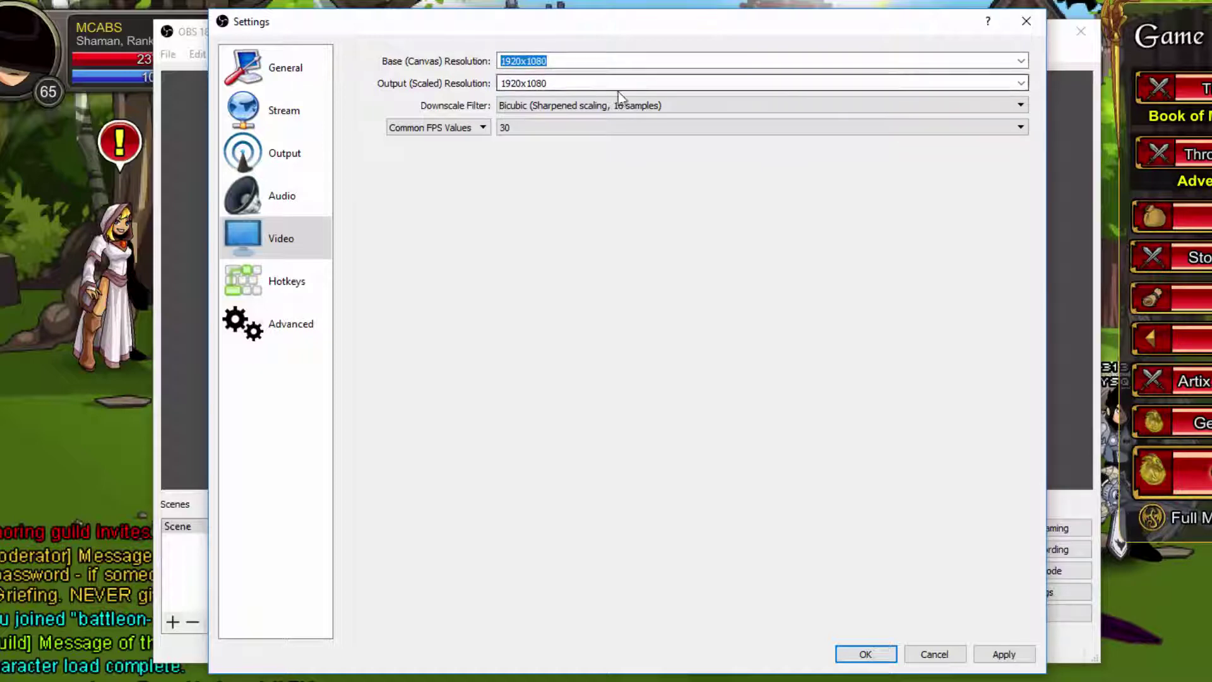
pyautogui.click(639, 80)
pyautogui.click(1020, 83)
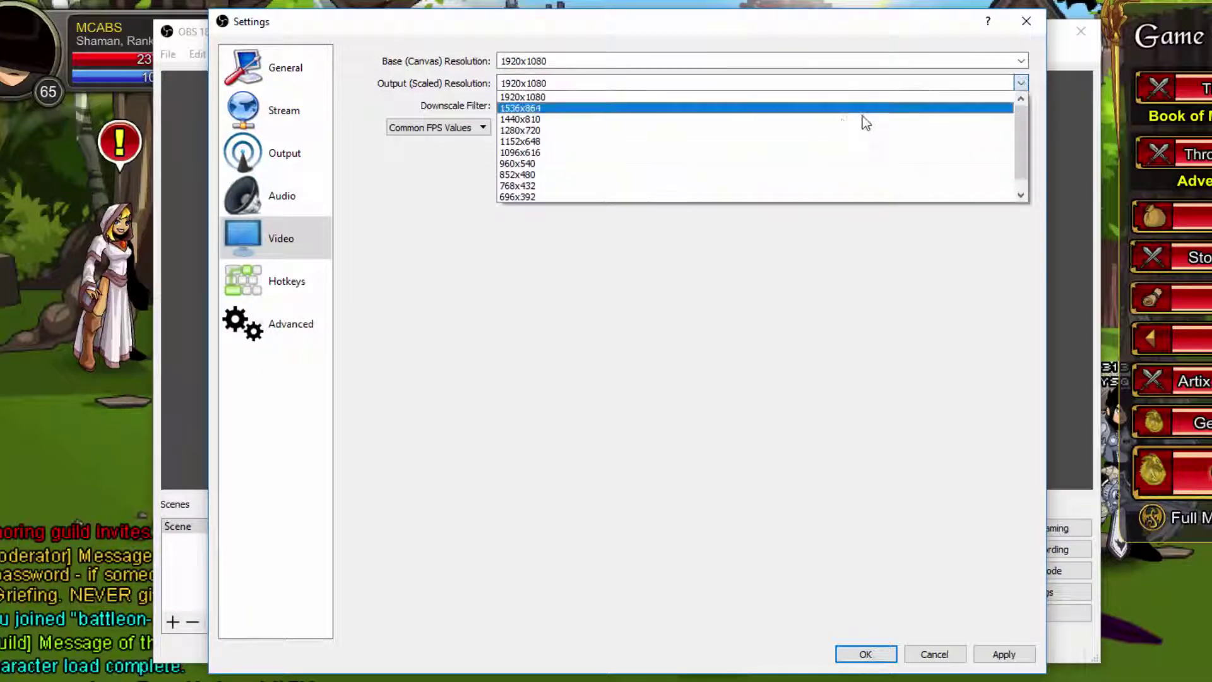
pyautogui.click(709, 131)
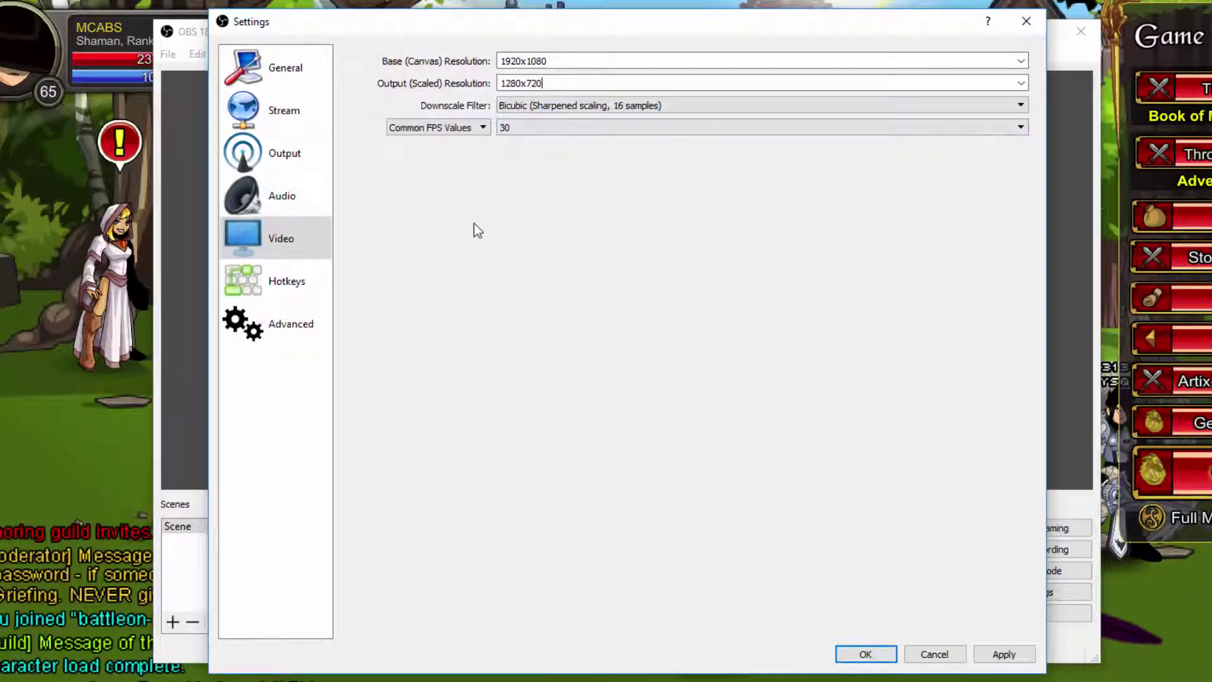
pyautogui.click(1003, 654)
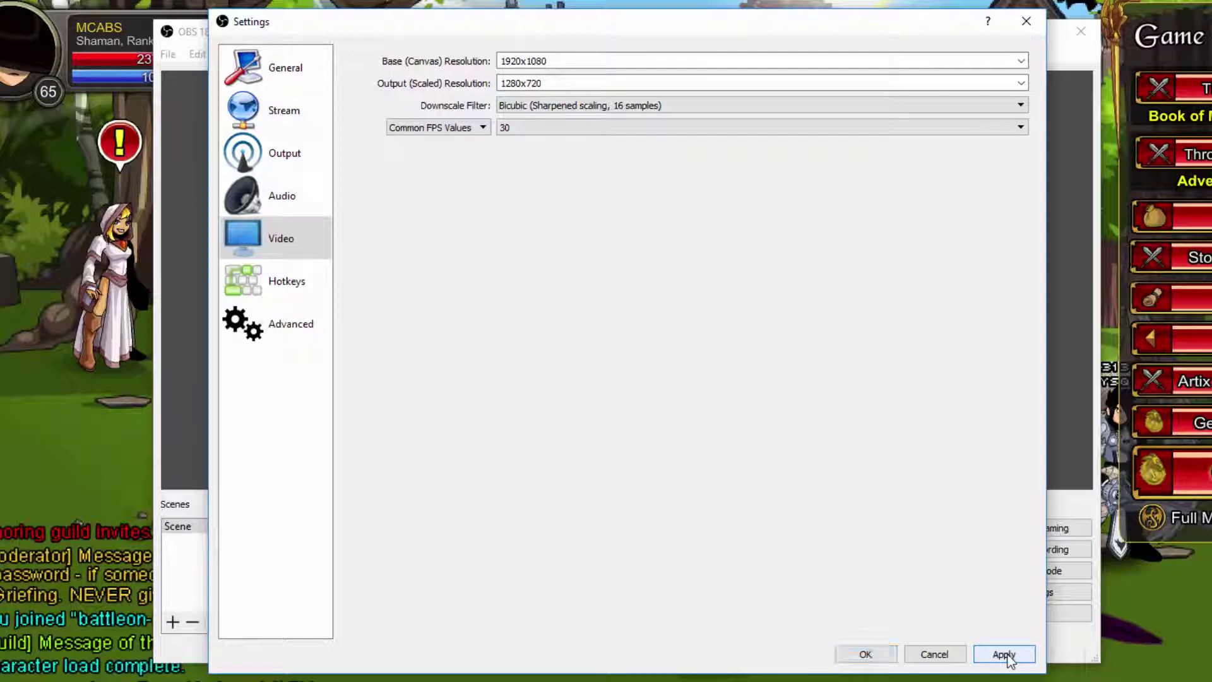
pyautogui.click(865, 653)
# - Resize the Display Capture source with its handles so the game fills the preview canvas
pyautogui.click(826, 284)
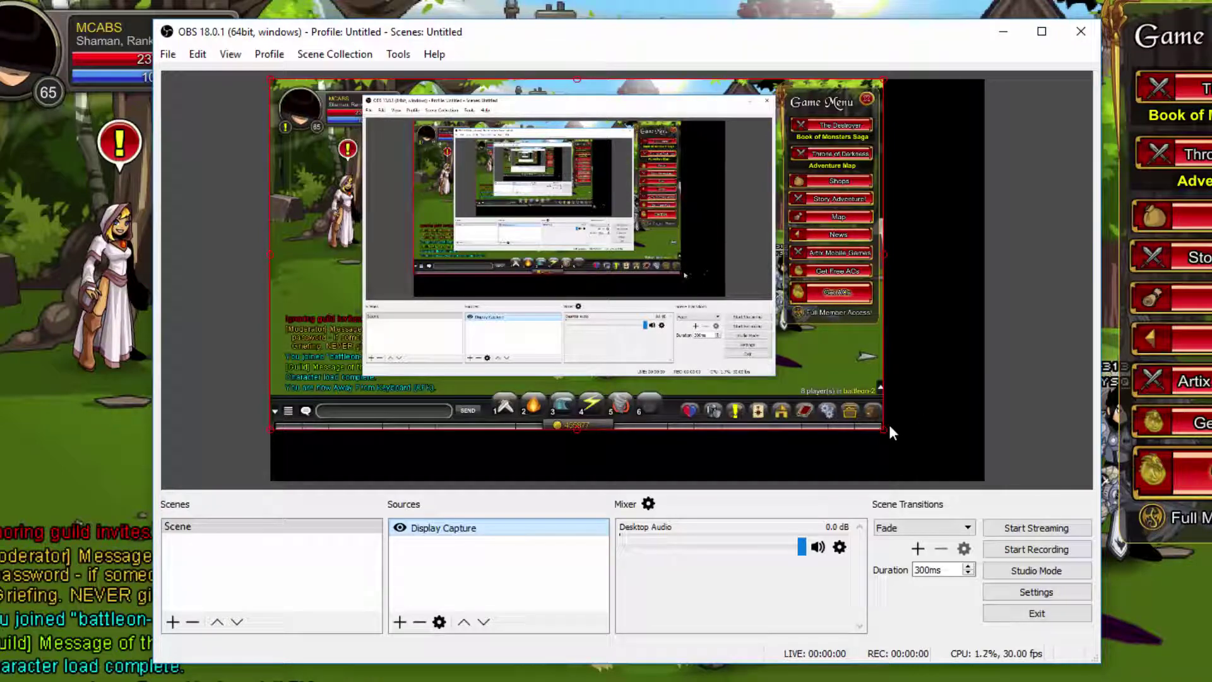
pyautogui.moveTo(882, 428); pyautogui.dragTo(927, 453)
pyautogui.moveTo(952, 265); pyautogui.dragTo(832, 273)
pyautogui.moveTo(833, 404); pyautogui.dragTo(984, 480)
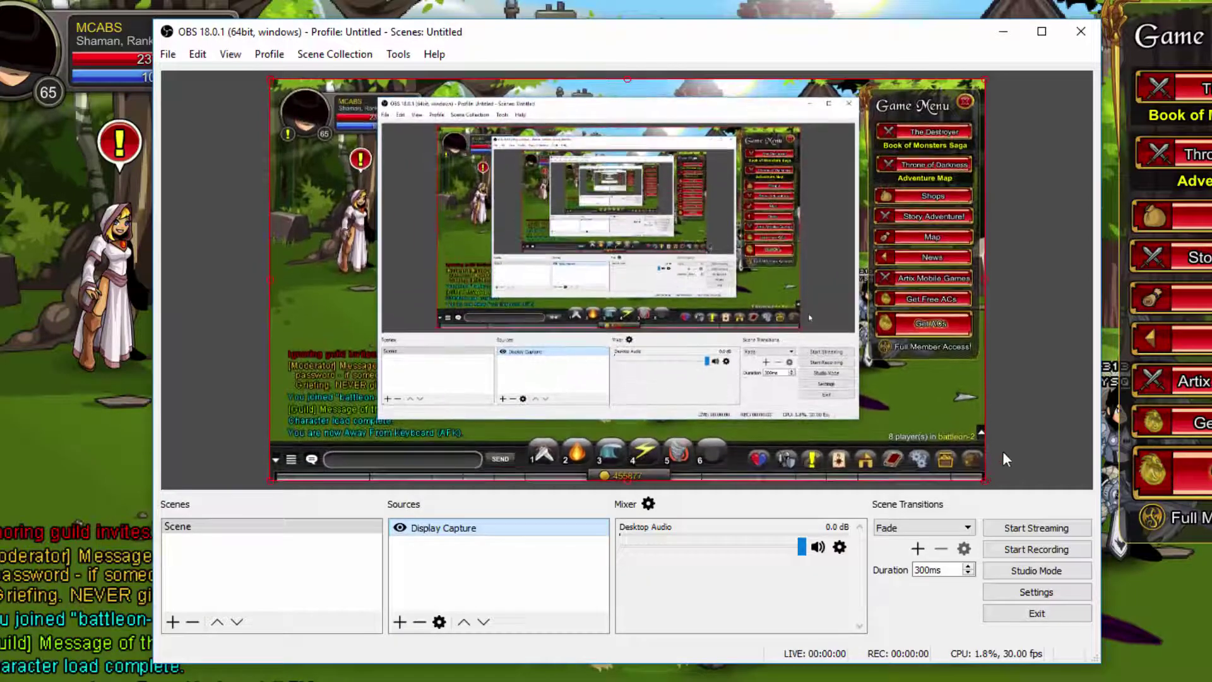
pyautogui.click(1031, 408)
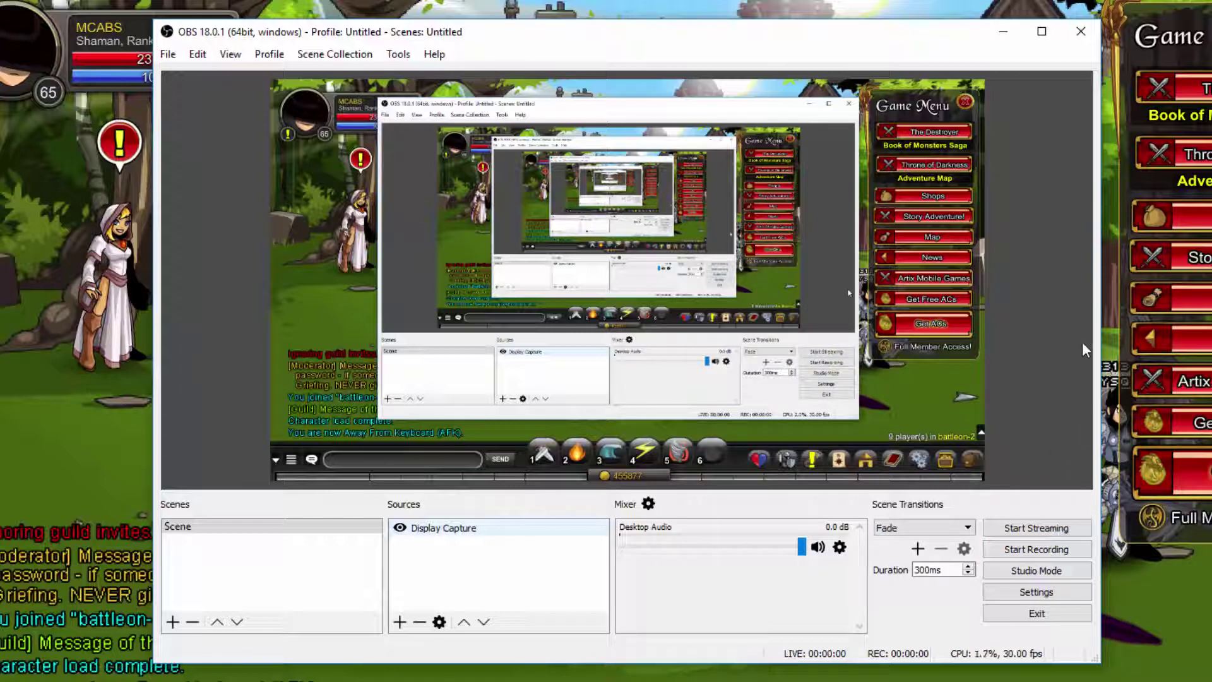
pyautogui.click(1055, 585)
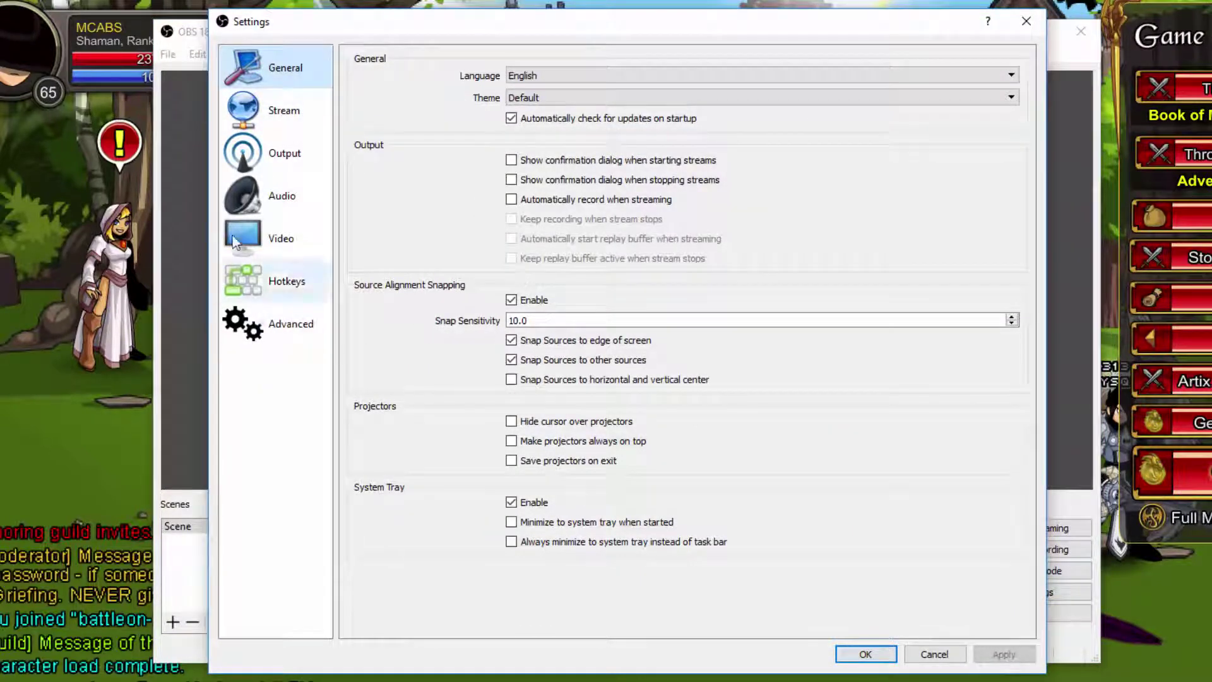
# - Choose YouTube / YouTube Gaming as the streaming service on the Stream page
pyautogui.click(303, 149)
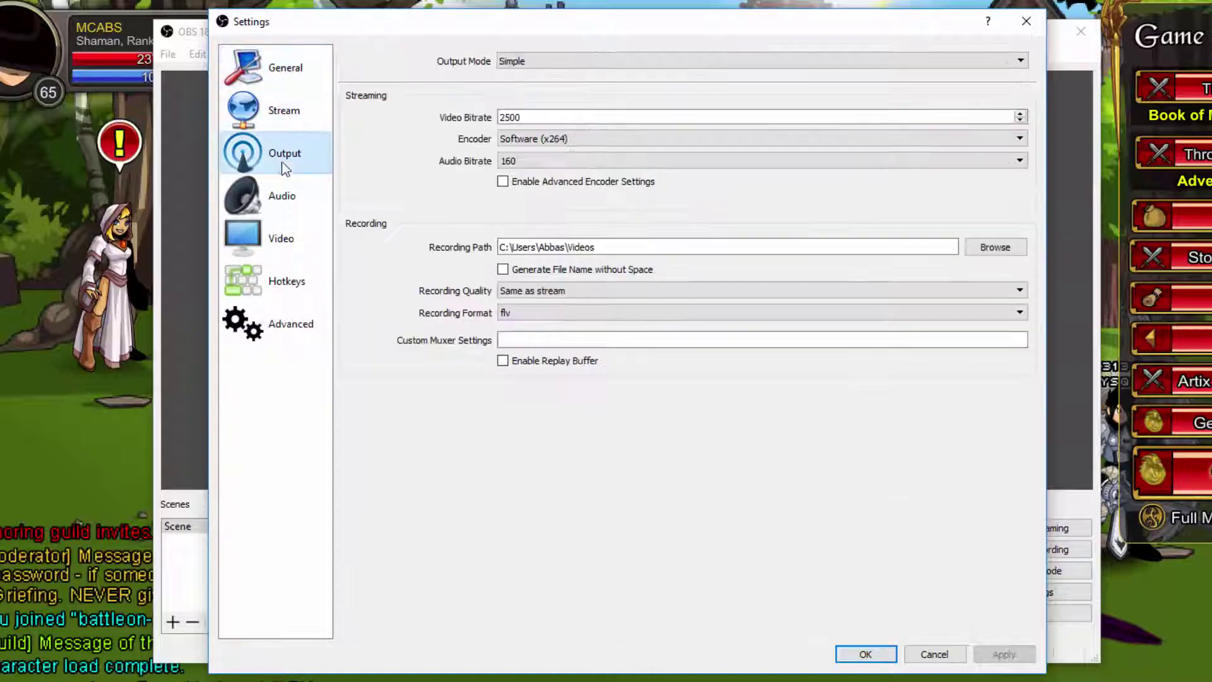
pyautogui.click(294, 125)
pyautogui.click(597, 104)
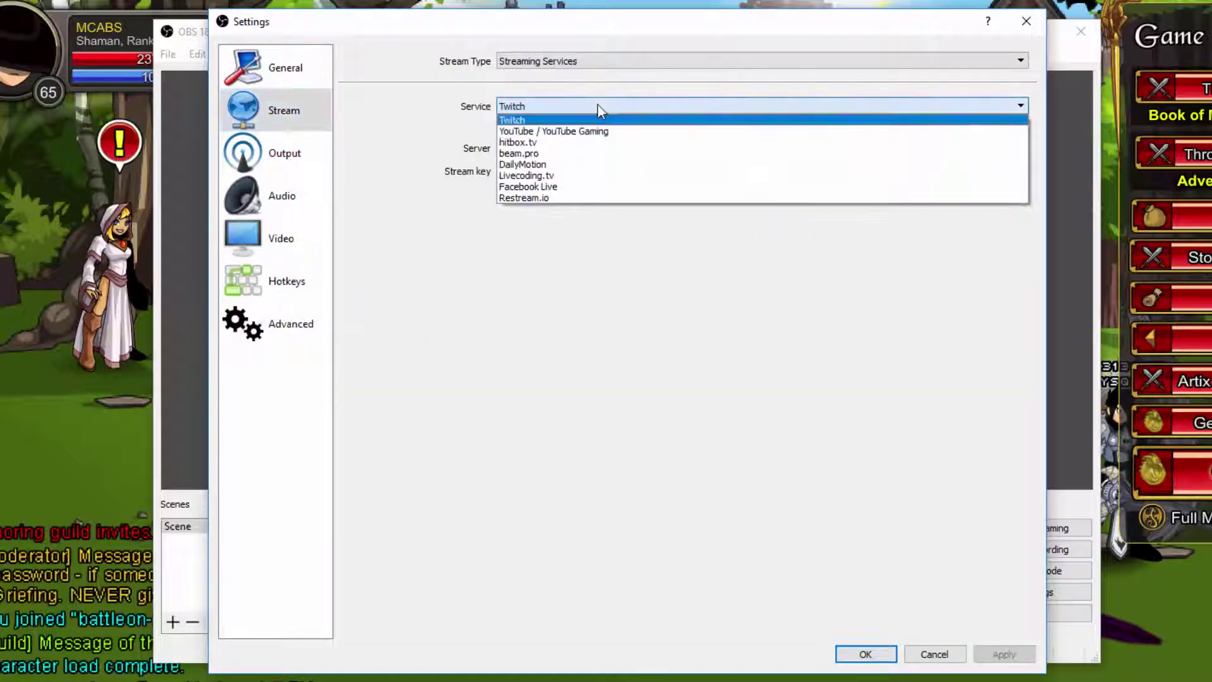
pyautogui.click(571, 126)
pyautogui.click(581, 169)
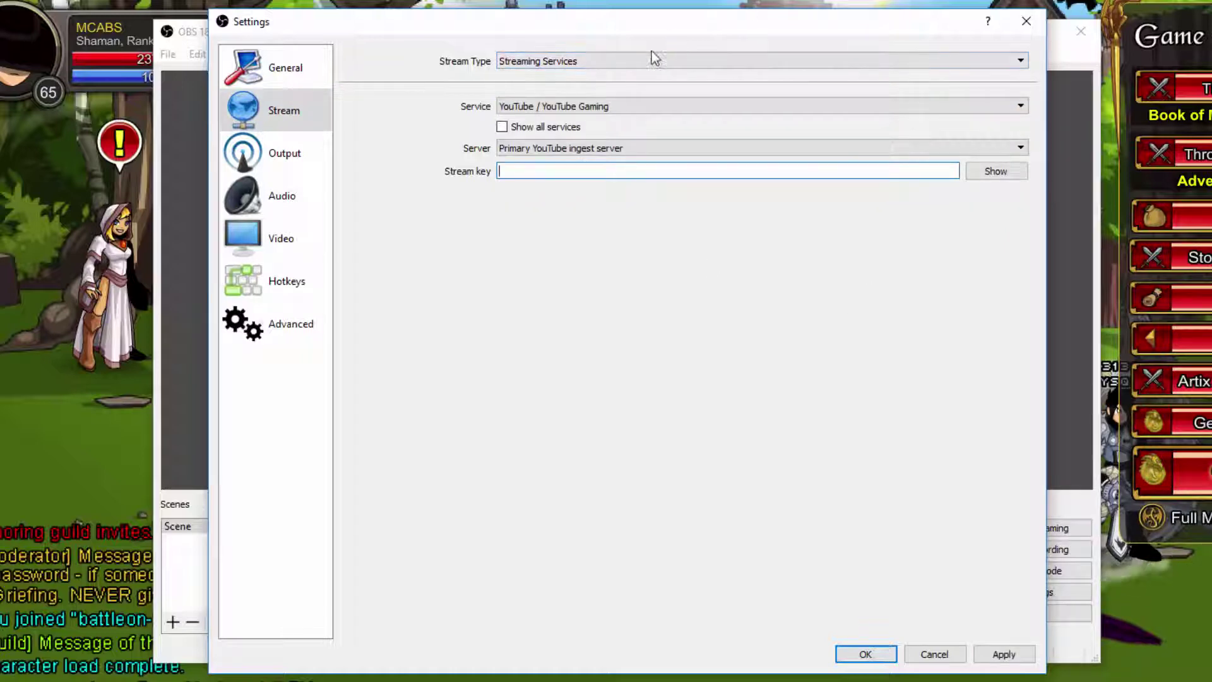
pyautogui.click(295, 153)
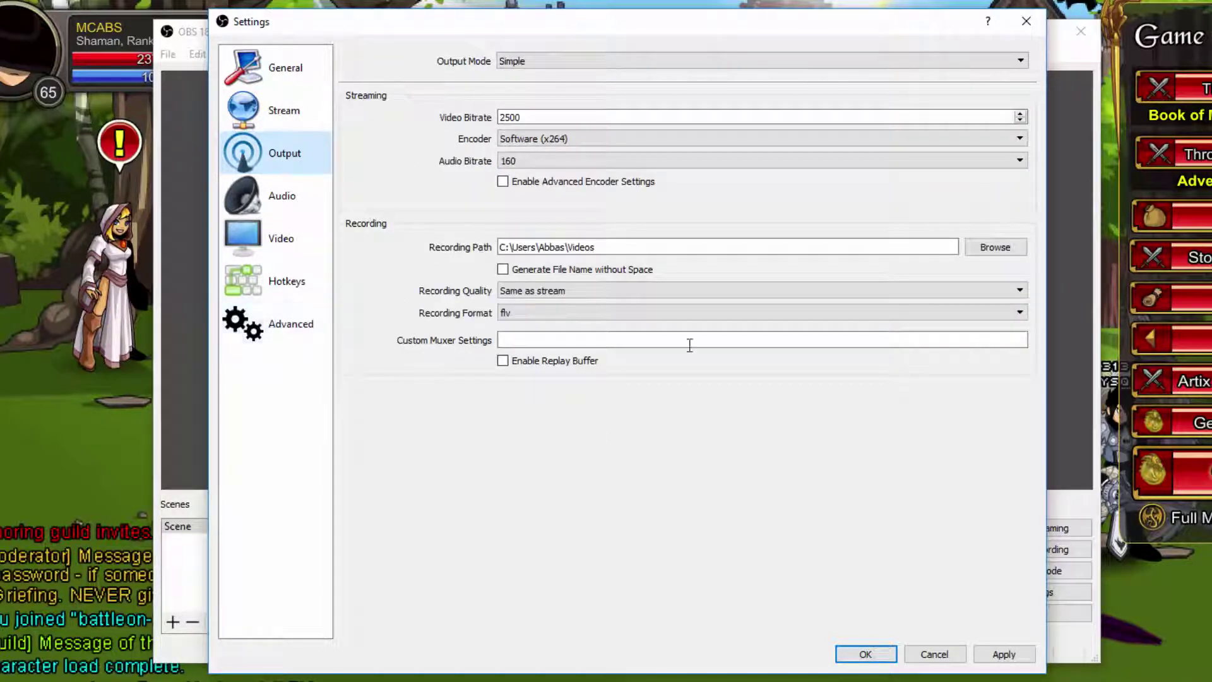
# - Set Output Mode to Advanced and check the Recording tab's Standard type and Videos-folder path
pyautogui.click(554, 62)
pyautogui.click(525, 84)
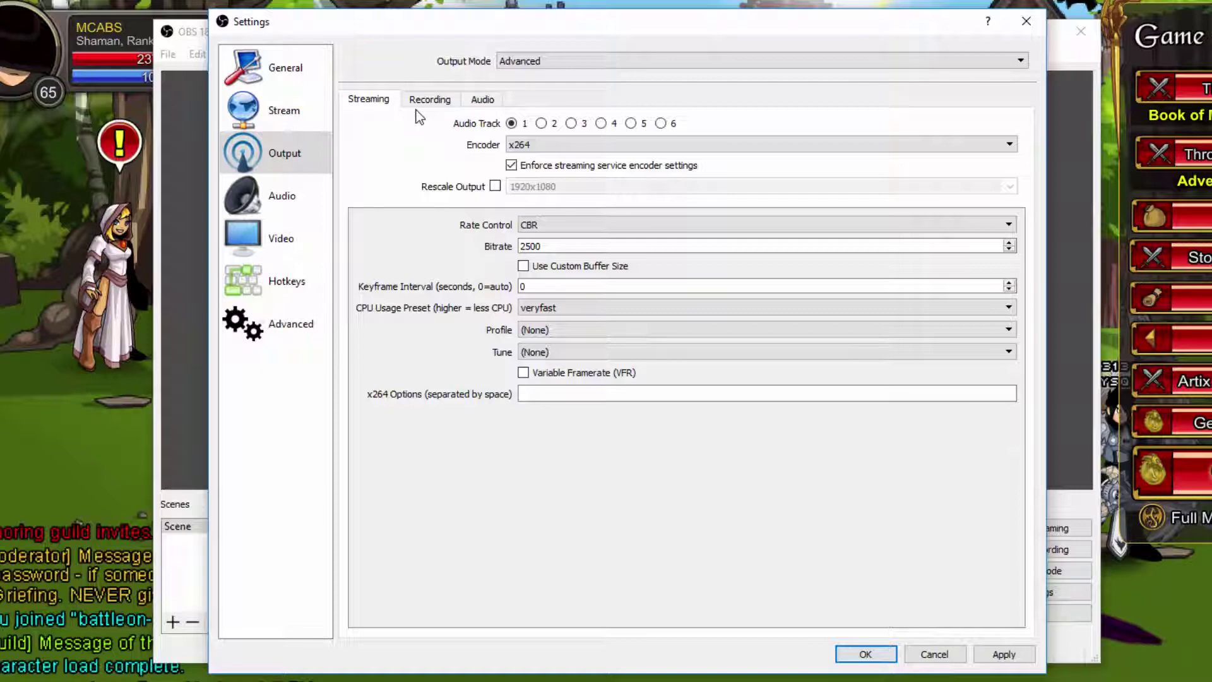
pyautogui.click(429, 99)
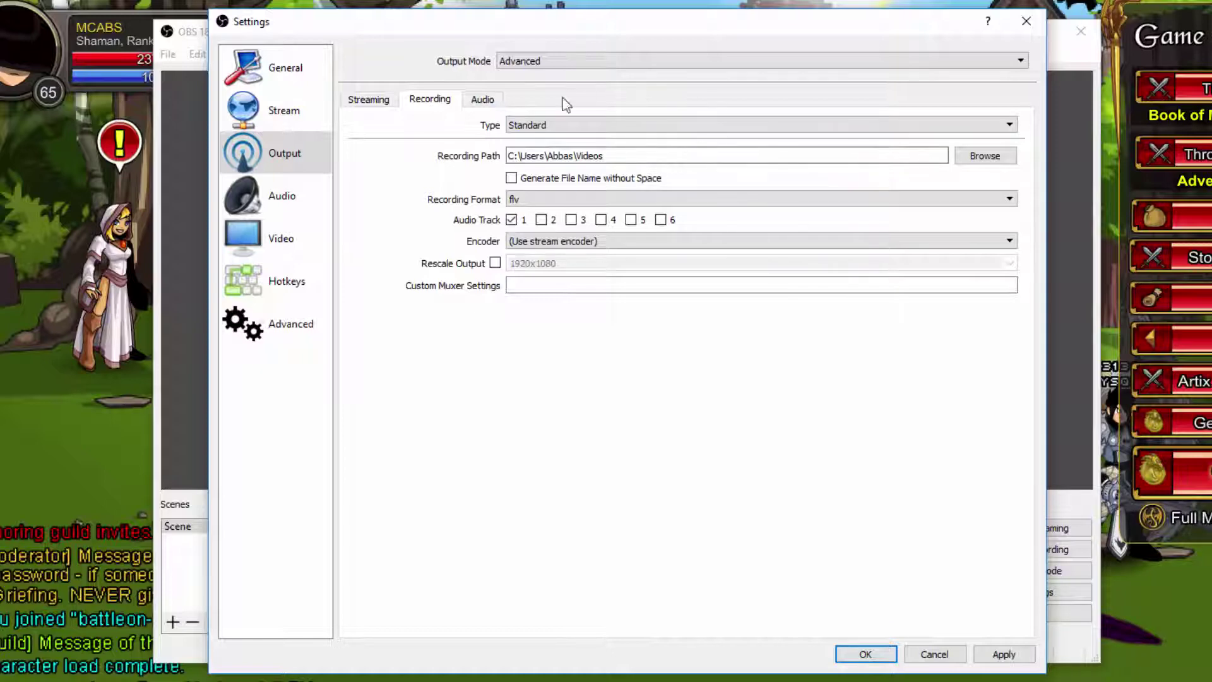
pyautogui.click(513, 124)
pyautogui.click(539, 124)
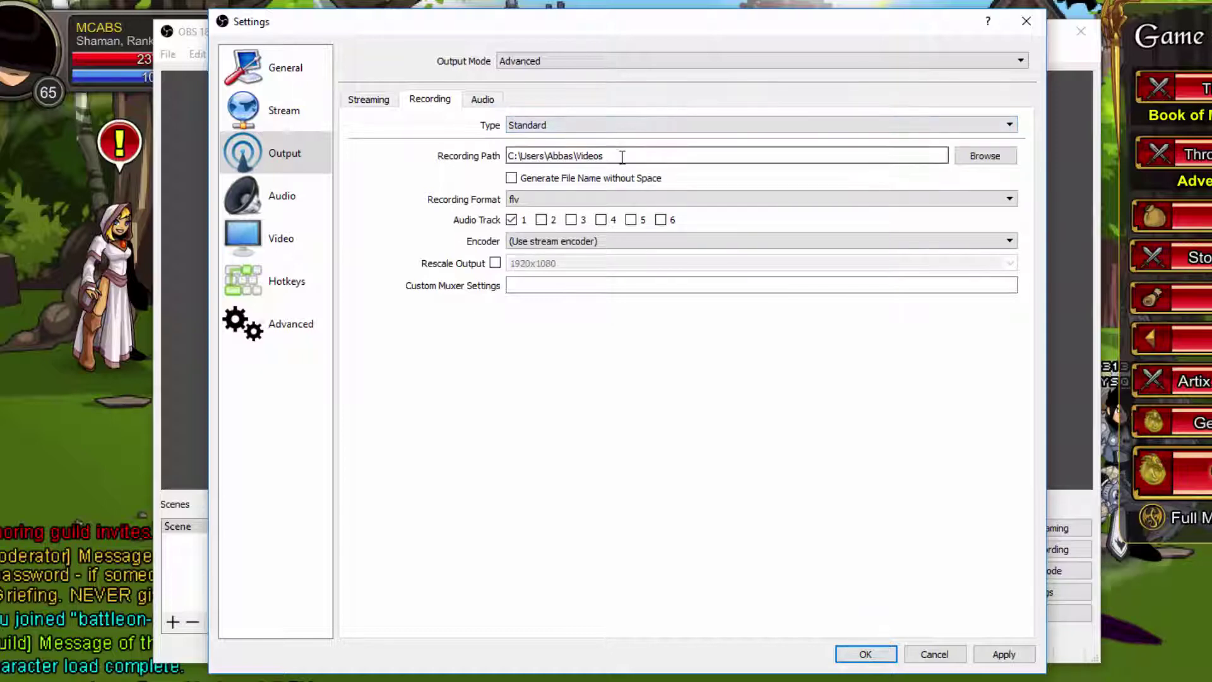
pyautogui.moveTo(641, 156); pyautogui.dragTo(476, 156)
pyautogui.click(643, 156)
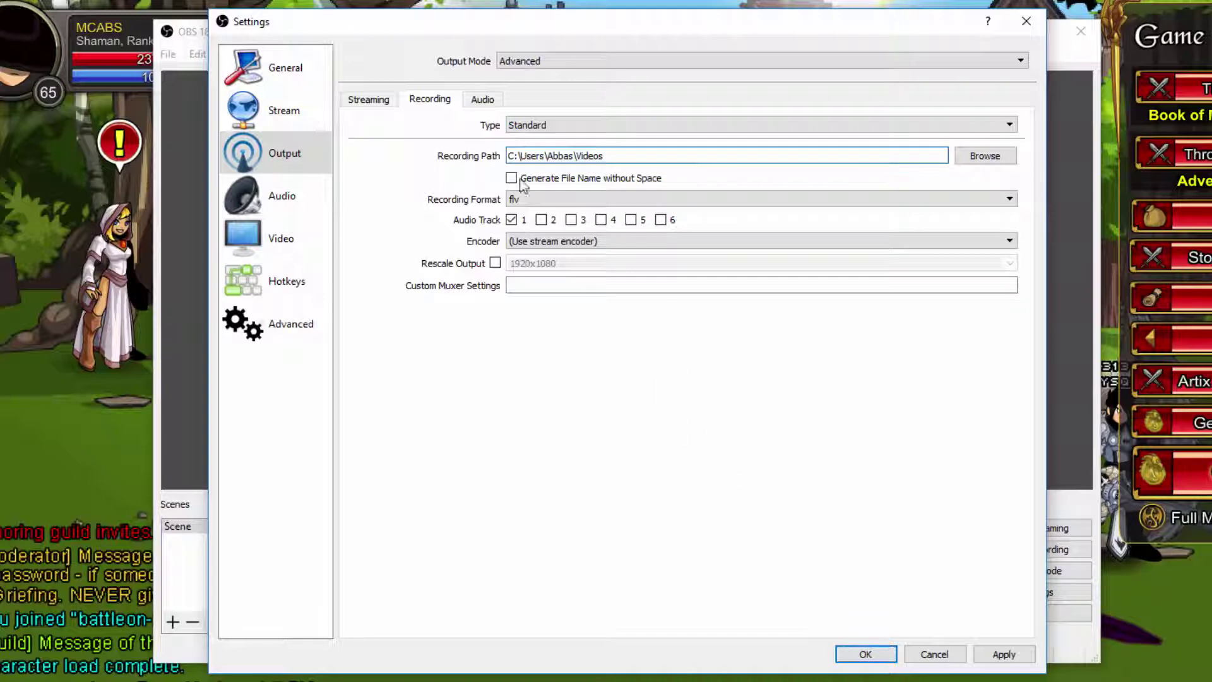
# - Set Recording Format to mp4 and, after briefly picking AMD H264, the recording encoder to x264
pyautogui.click(534, 199)
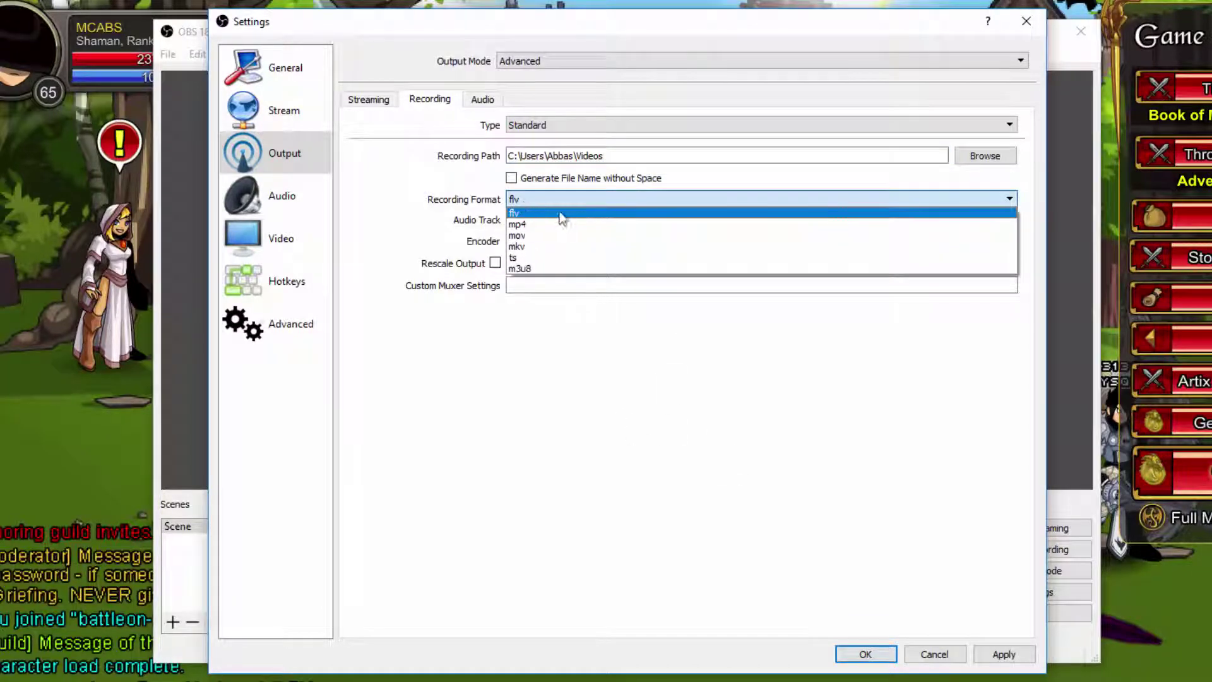
pyautogui.click(524, 223)
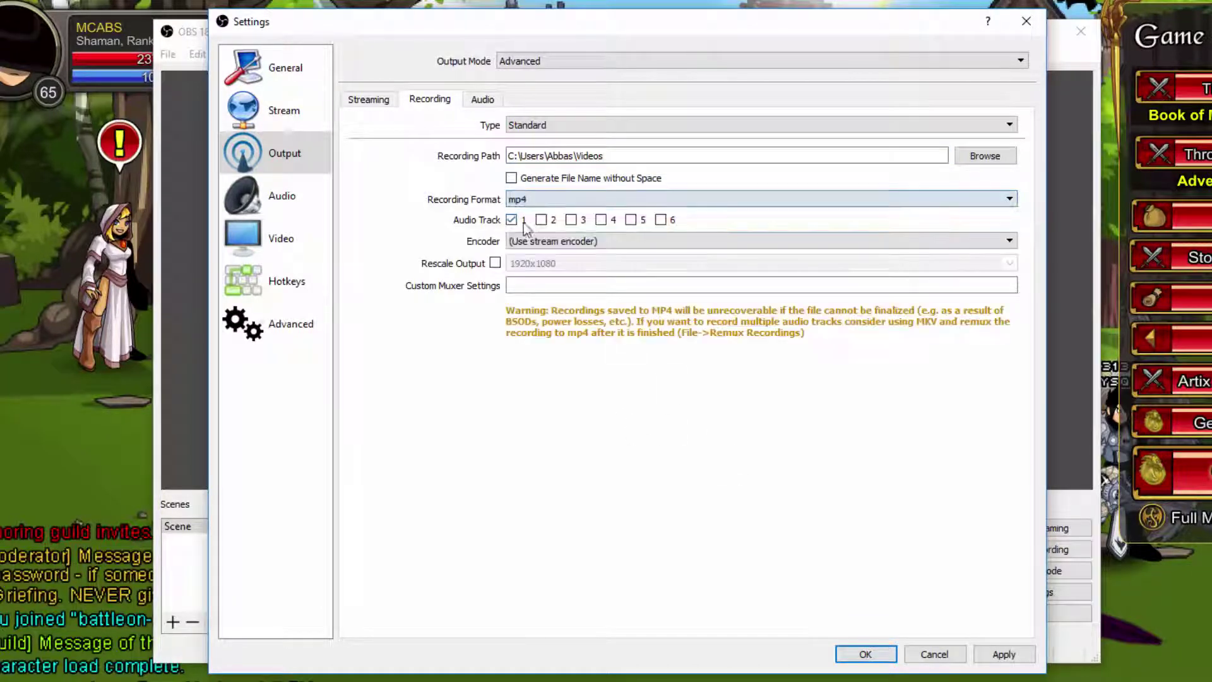
pyautogui.click(577, 245)
pyautogui.click(577, 245)
pyautogui.click(577, 245)
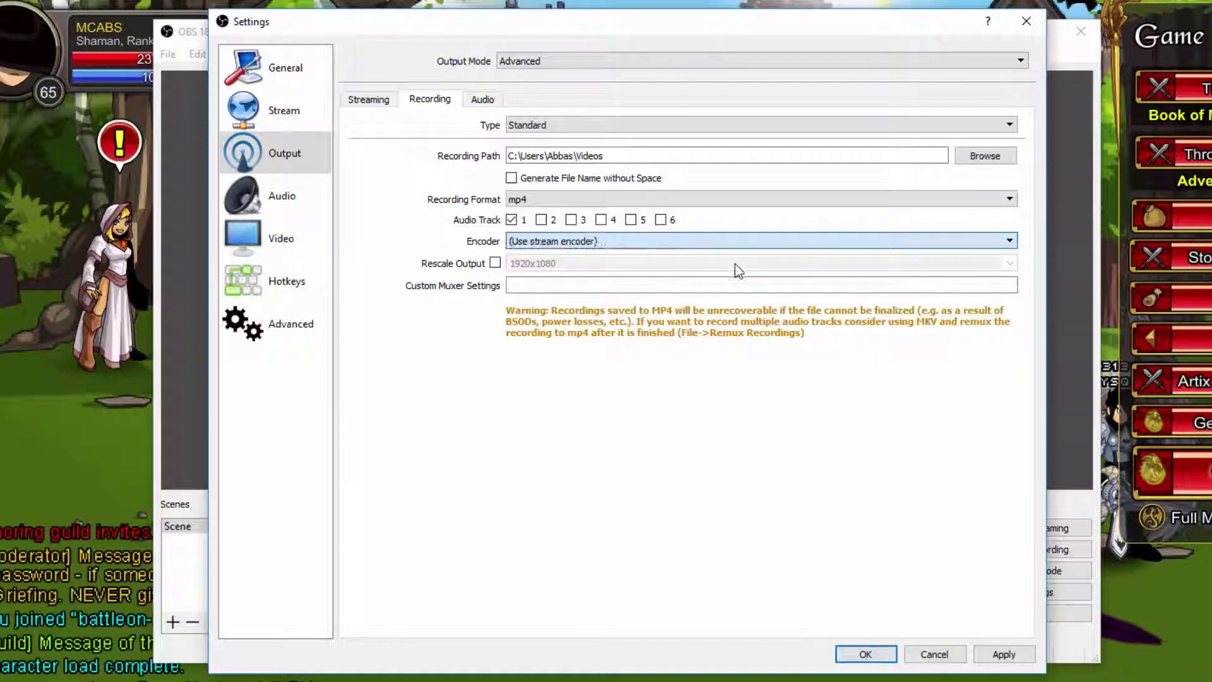
pyautogui.click(737, 266)
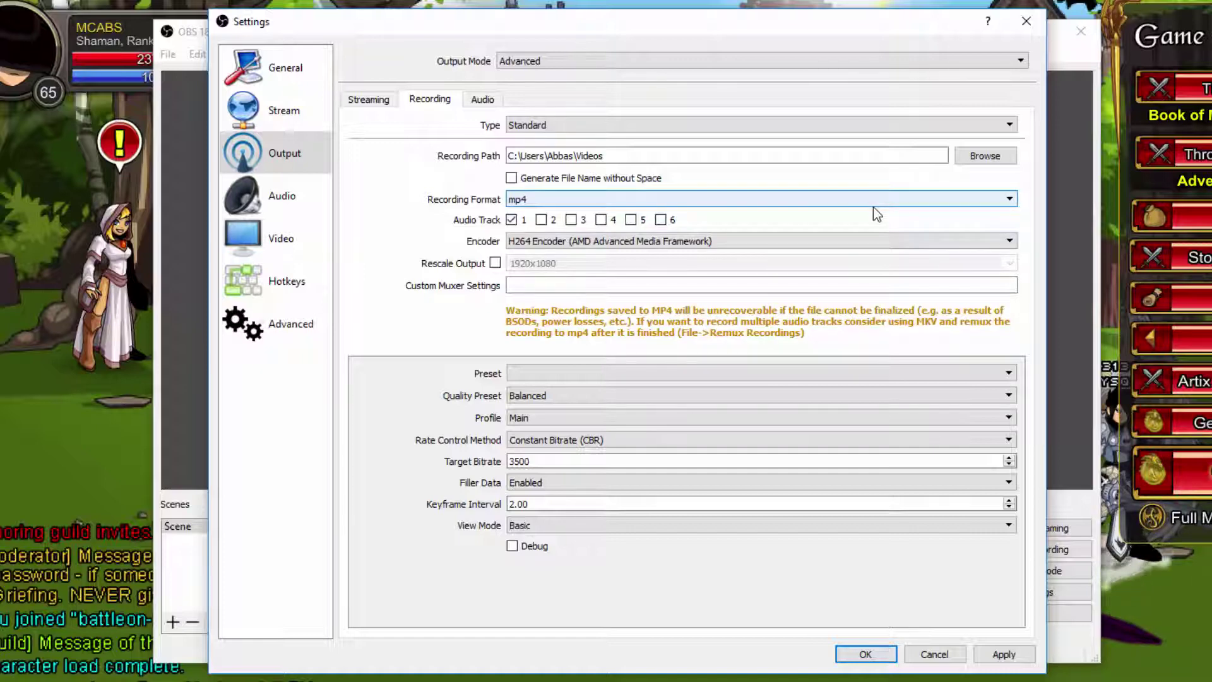
pyautogui.click(746, 240)
pyautogui.click(638, 278)
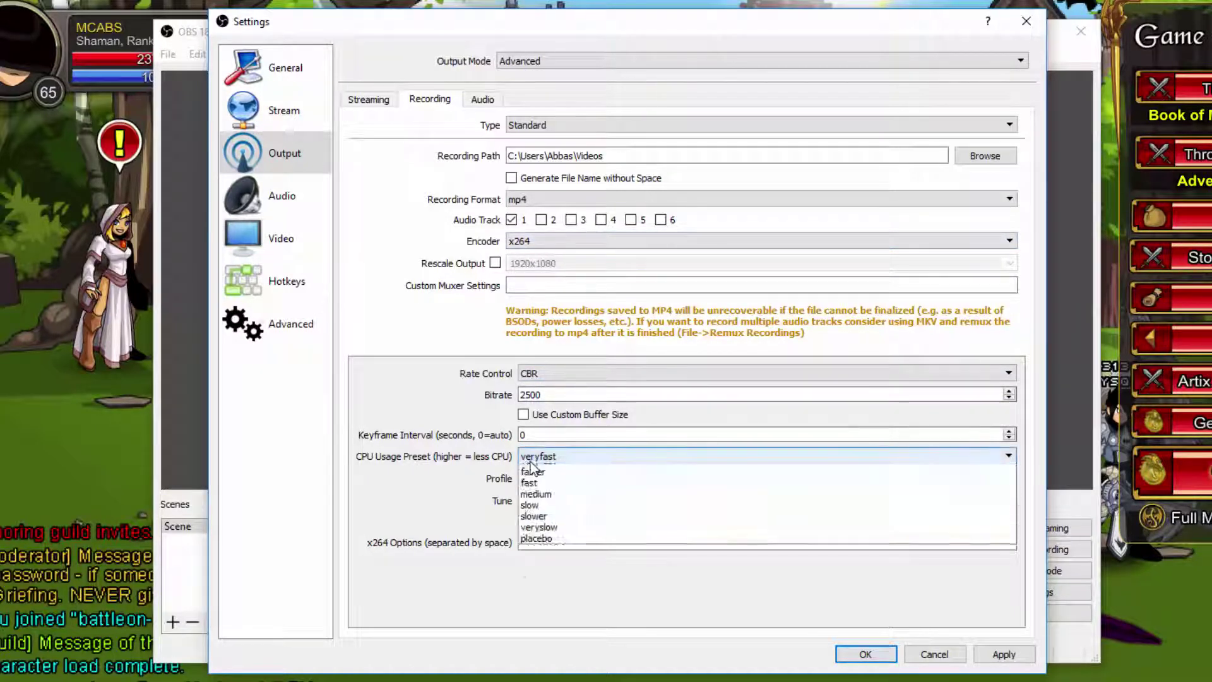
# - Set the x264 CPU usage preset to ultrafast and the recording bitrate to 10000, then apply
pyautogui.click(546, 456)
pyautogui.click(541, 470)
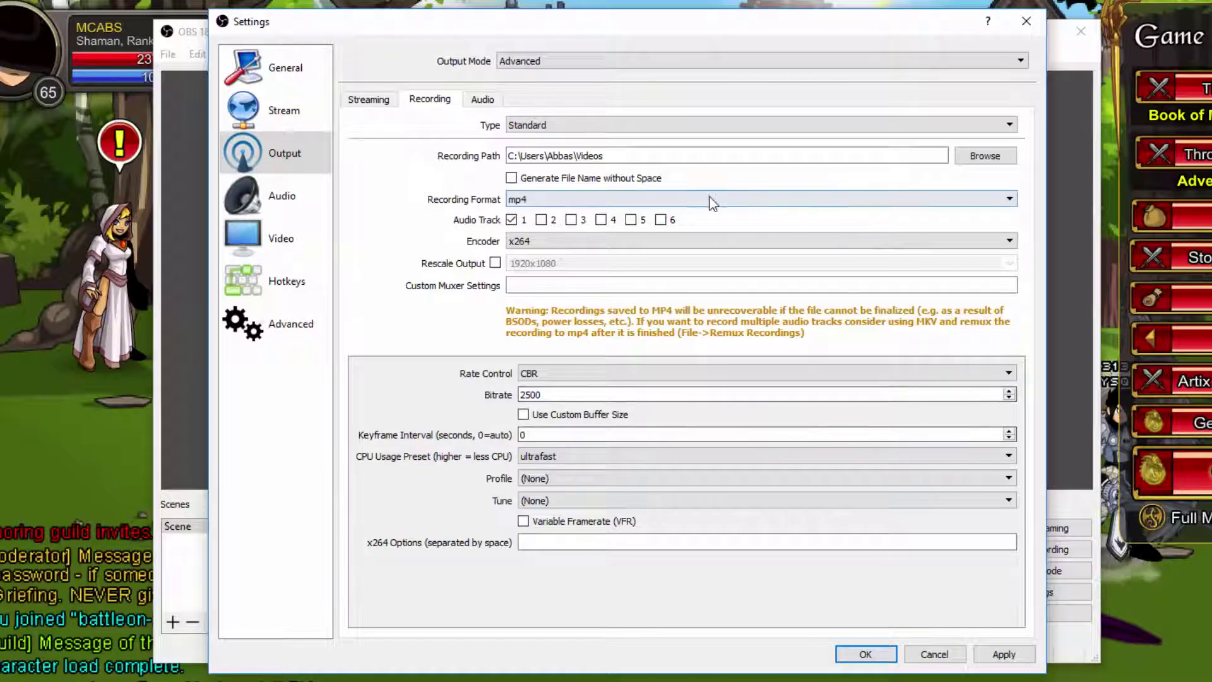
pyautogui.click(579, 457)
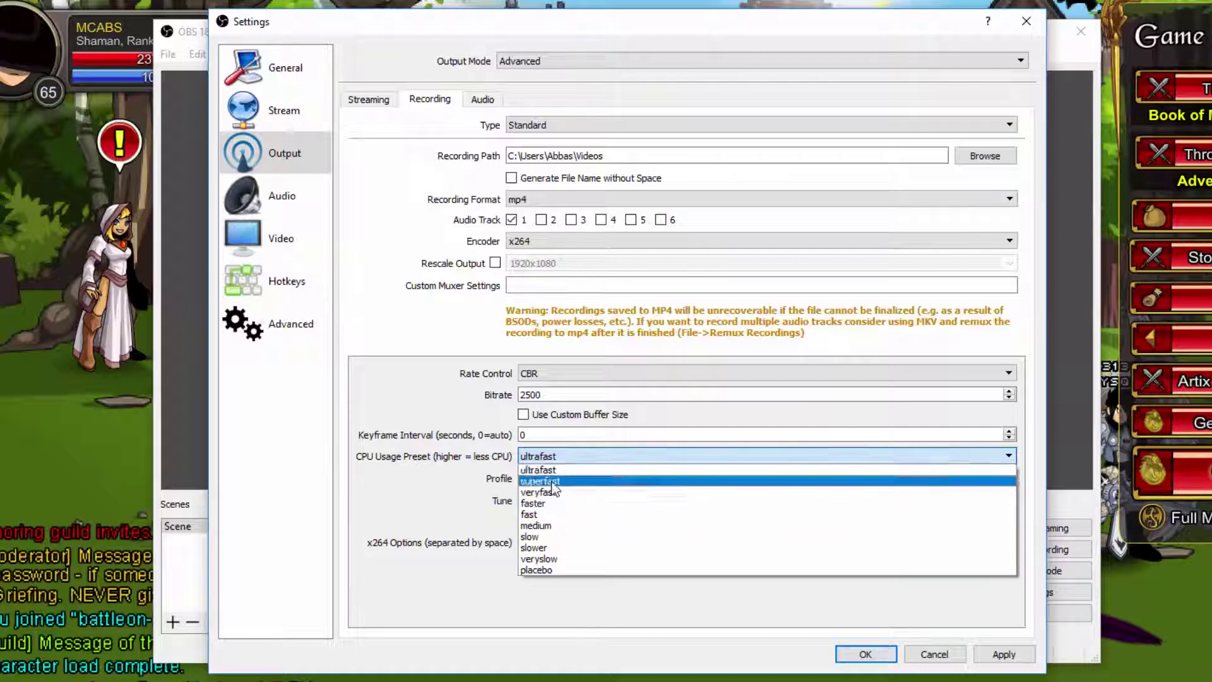
pyautogui.click(416, 485)
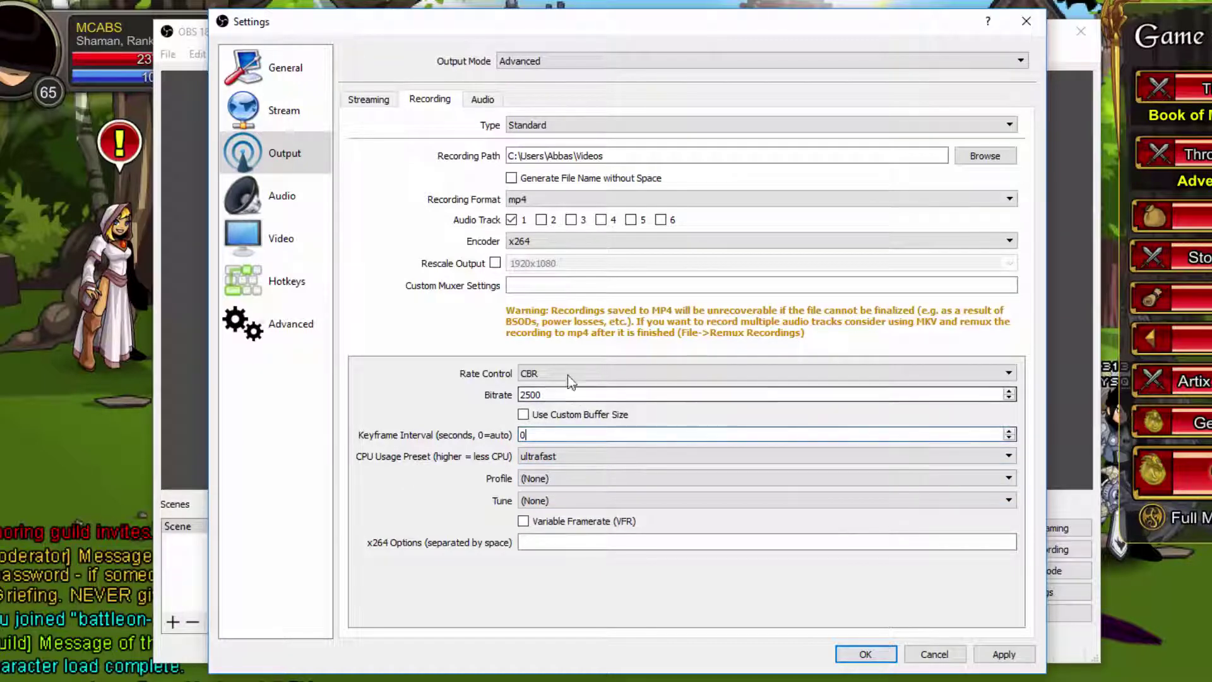
pyautogui.moveTo(555, 395); pyautogui.dragTo(504, 400)
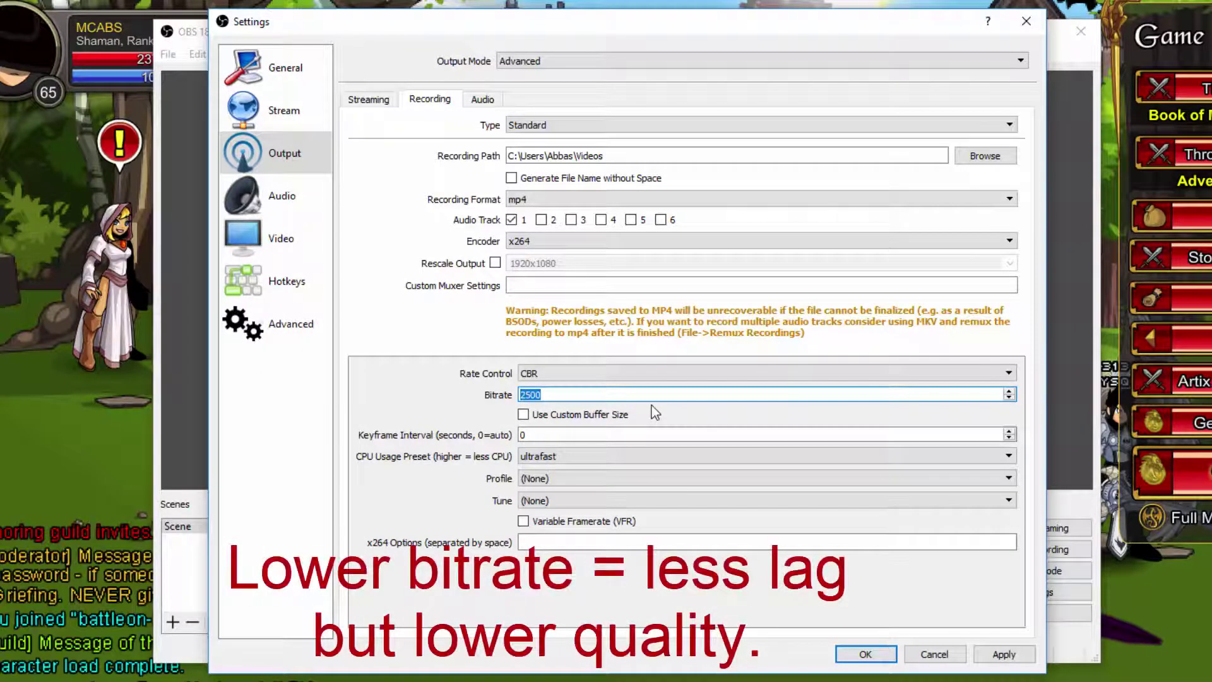
pyautogui.write('10000')
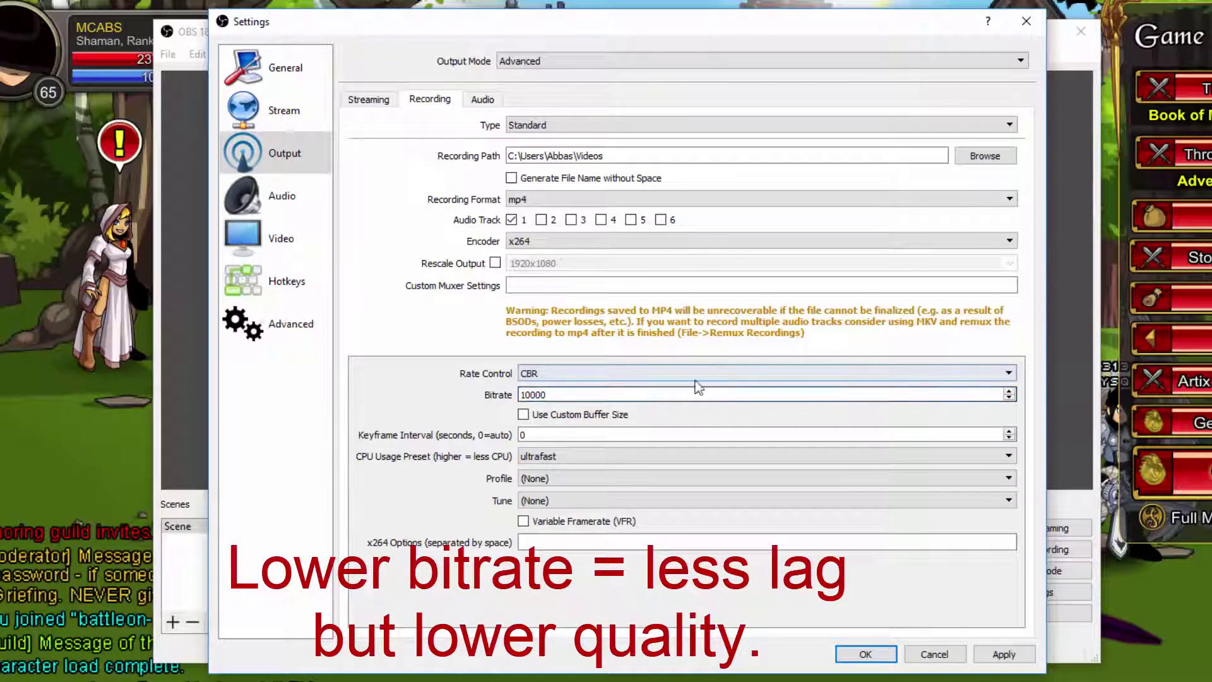
pyautogui.click(544, 536)
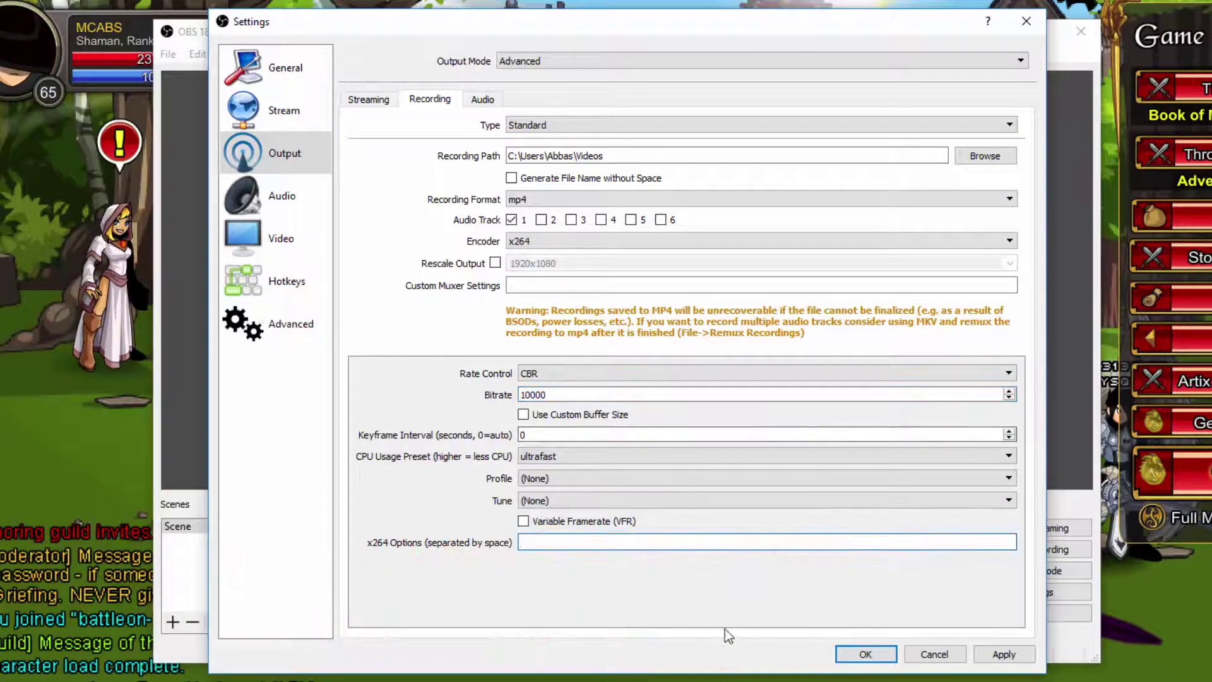
pyautogui.click(1003, 653)
pyautogui.click(273, 199)
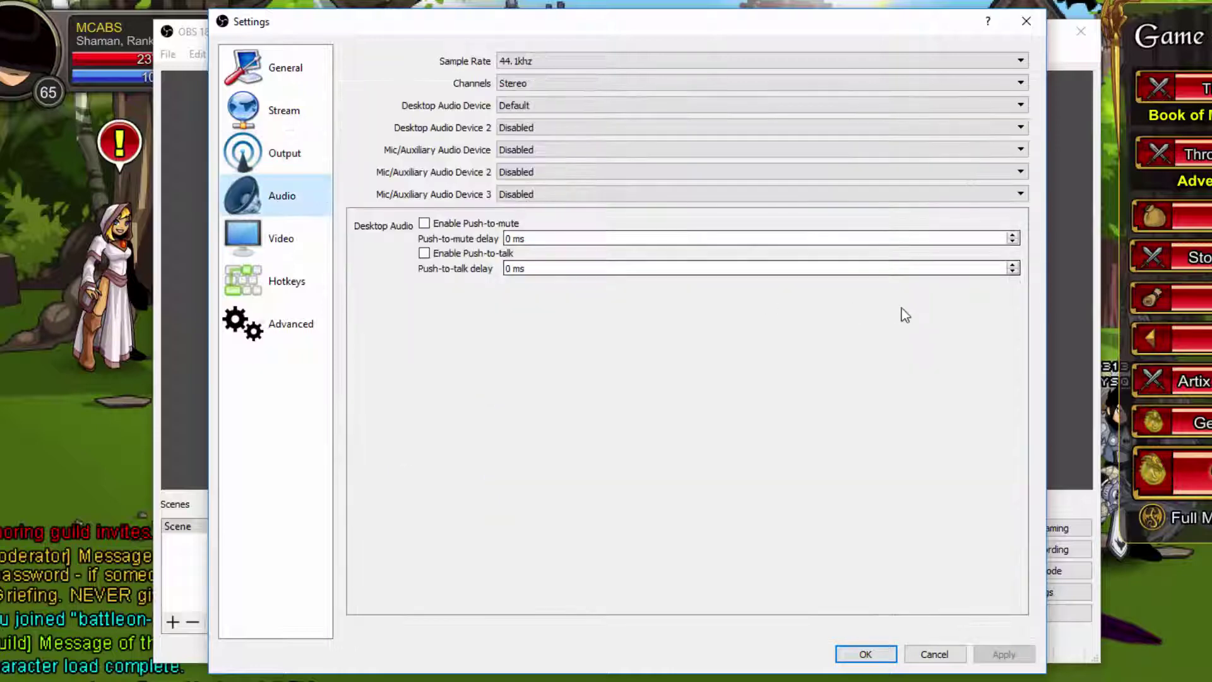
pyautogui.click(569, 107)
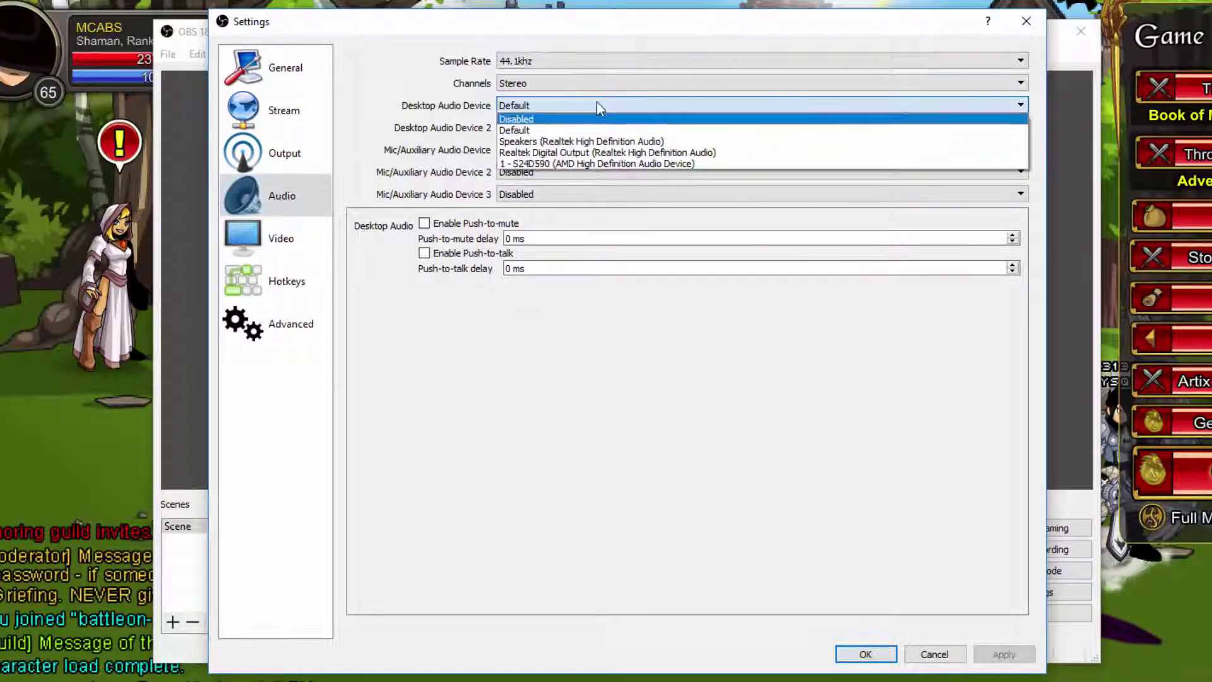
pyautogui.click(593, 104)
pyautogui.click(572, 127)
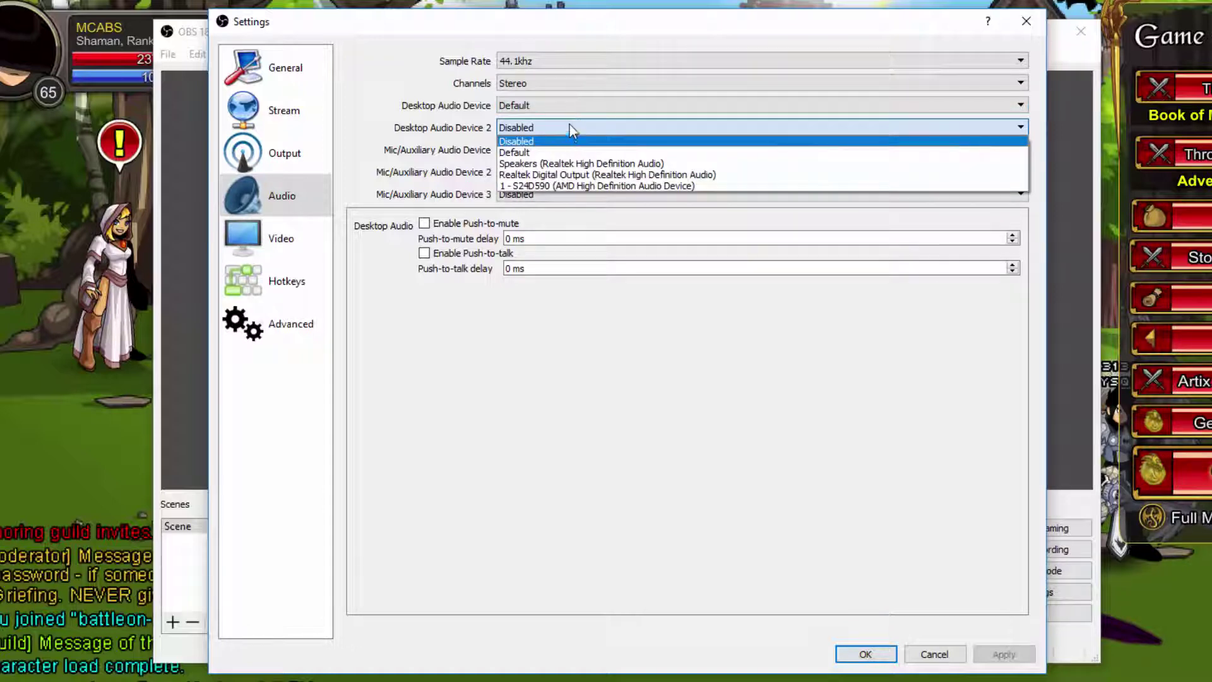
pyautogui.click(570, 123)
pyautogui.click(567, 123)
pyautogui.click(571, 128)
pyautogui.click(578, 103)
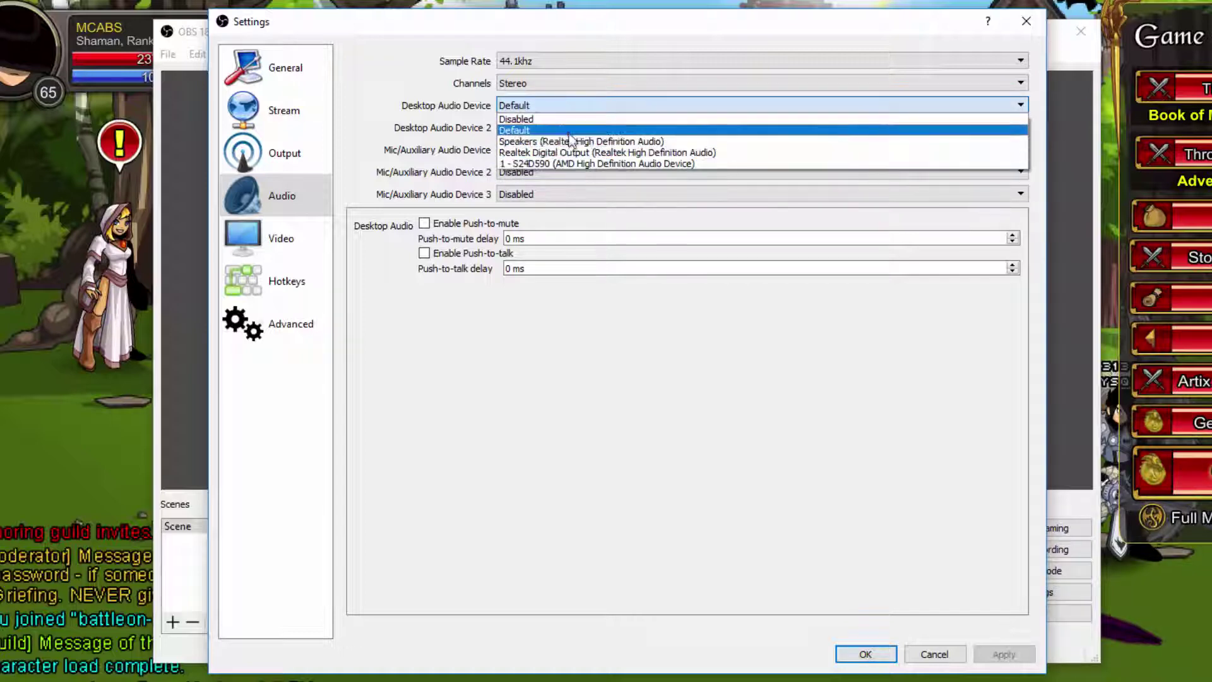
pyautogui.click(568, 130)
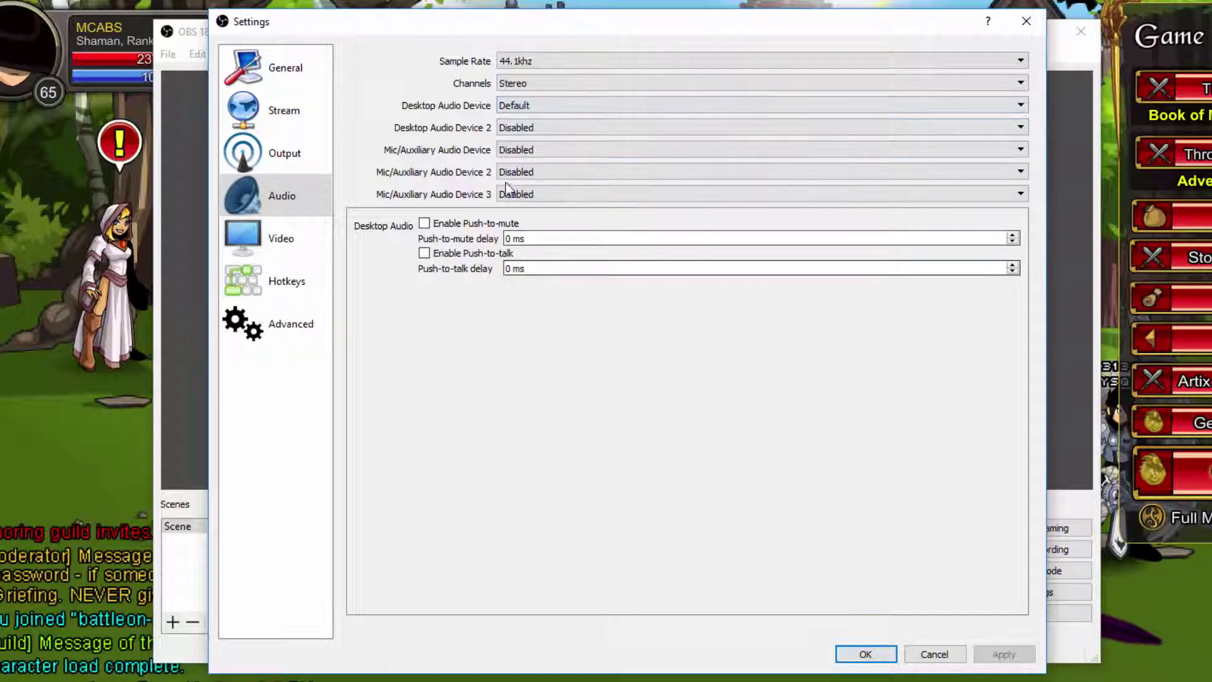
pyautogui.click(528, 149)
pyautogui.click(528, 148)
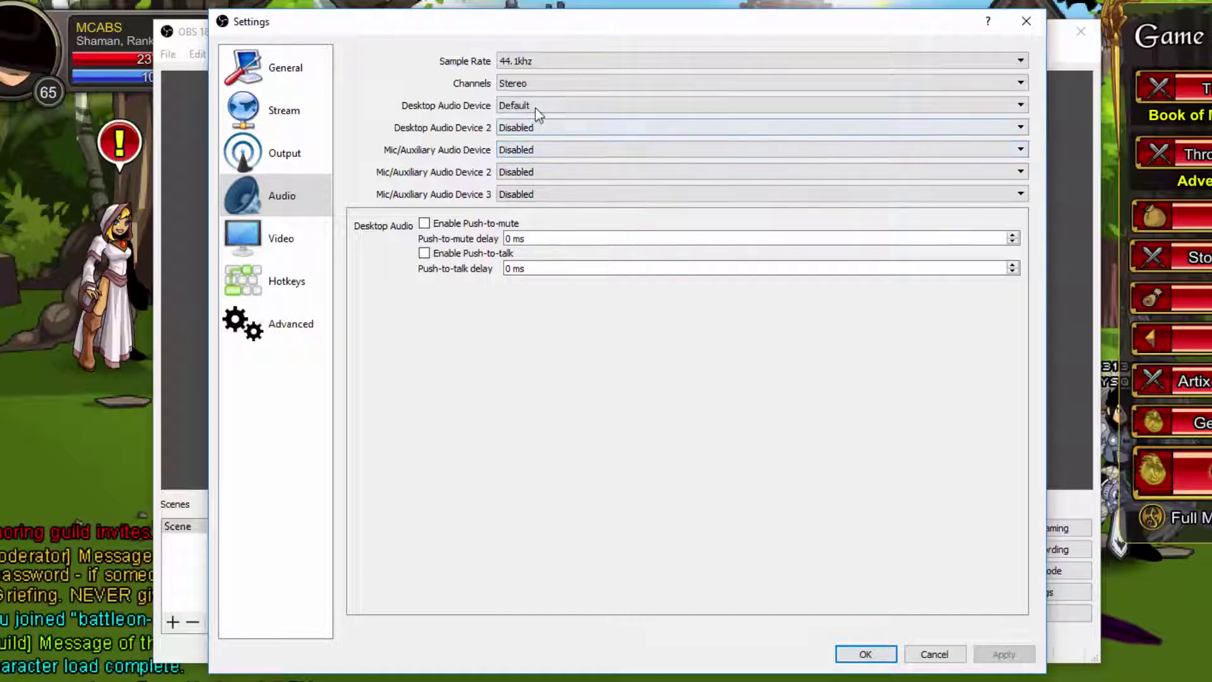
pyautogui.click(535, 108)
pyautogui.click(535, 108)
pyautogui.click(544, 149)
pyautogui.click(510, 163)
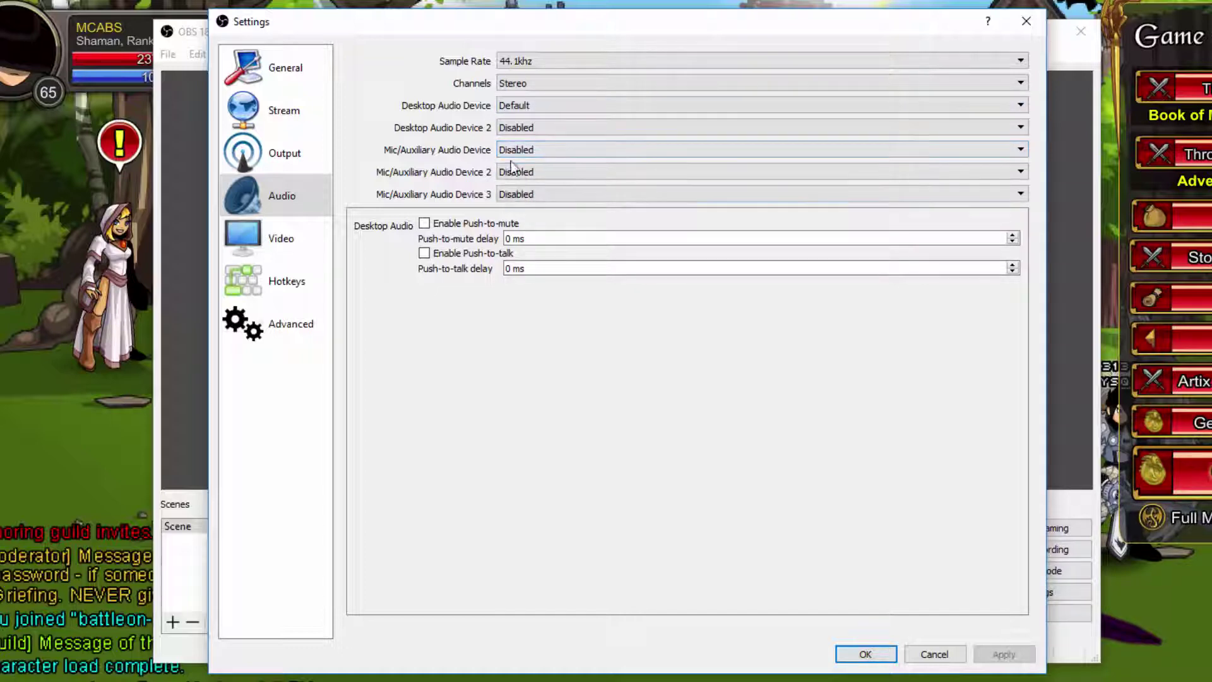
pyautogui.click(530, 129)
pyautogui.click(532, 125)
pyautogui.click(573, 151)
pyautogui.click(569, 185)
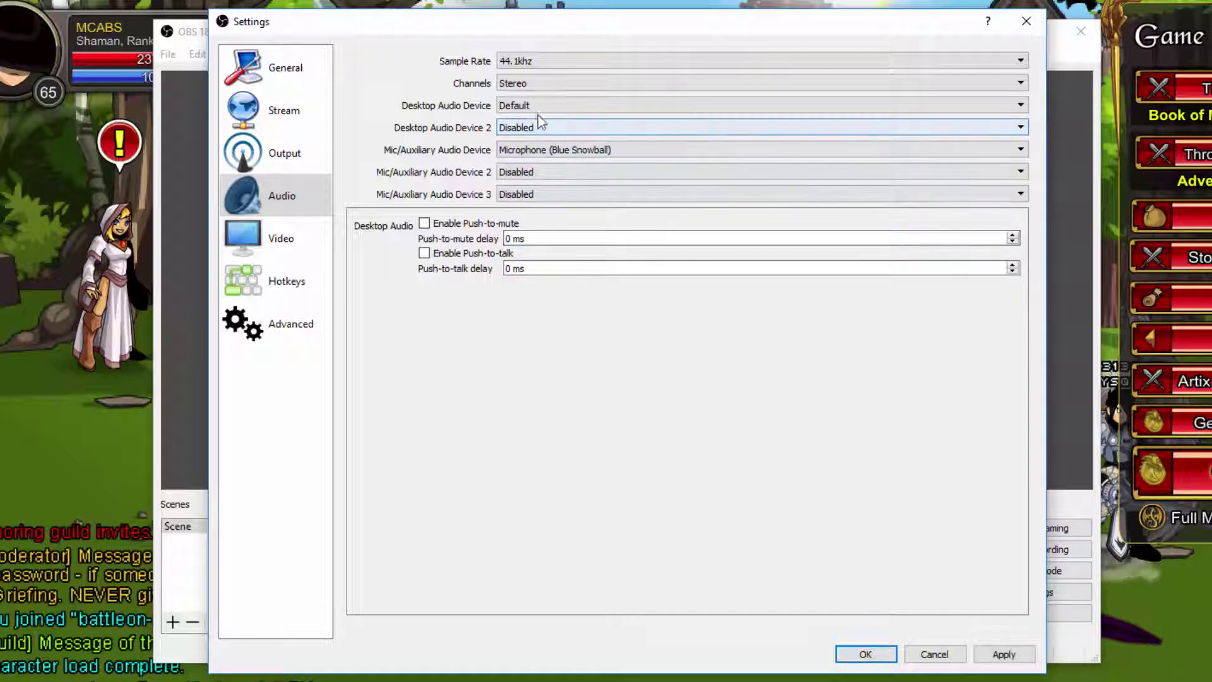
pyautogui.click(600, 150)
pyautogui.click(625, 163)
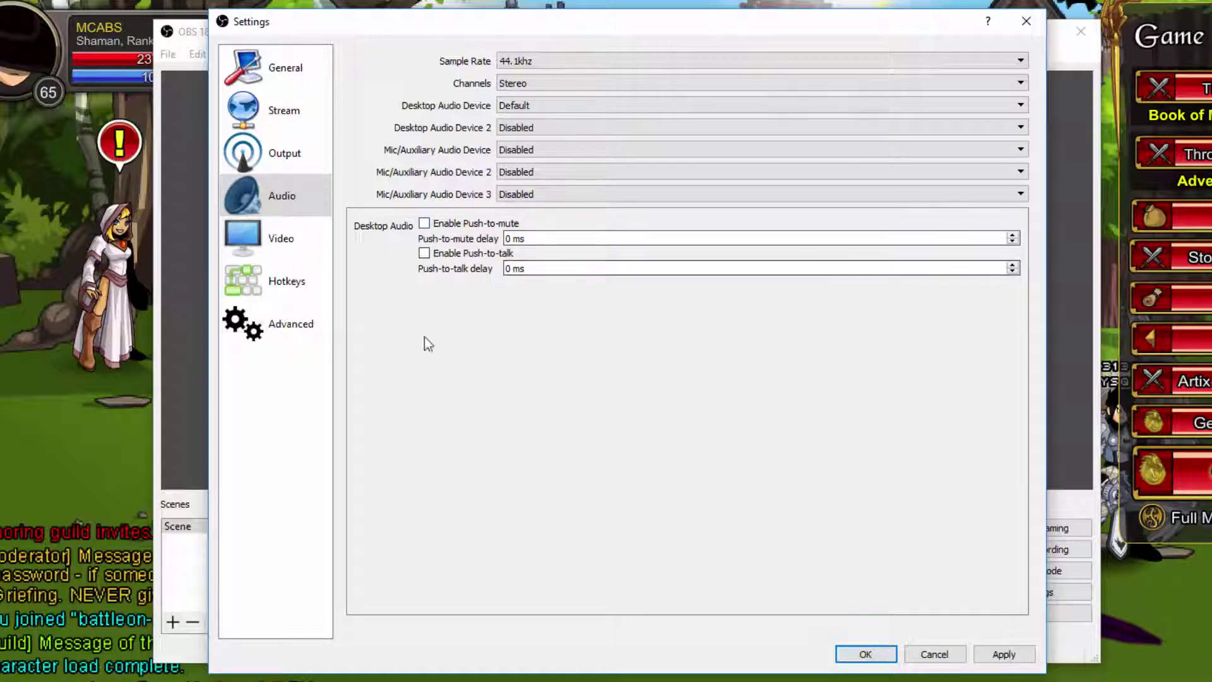
# - Review the Video, Hotkeys and Advanced pages, then apply and close Settings with OK
pyautogui.click(291, 242)
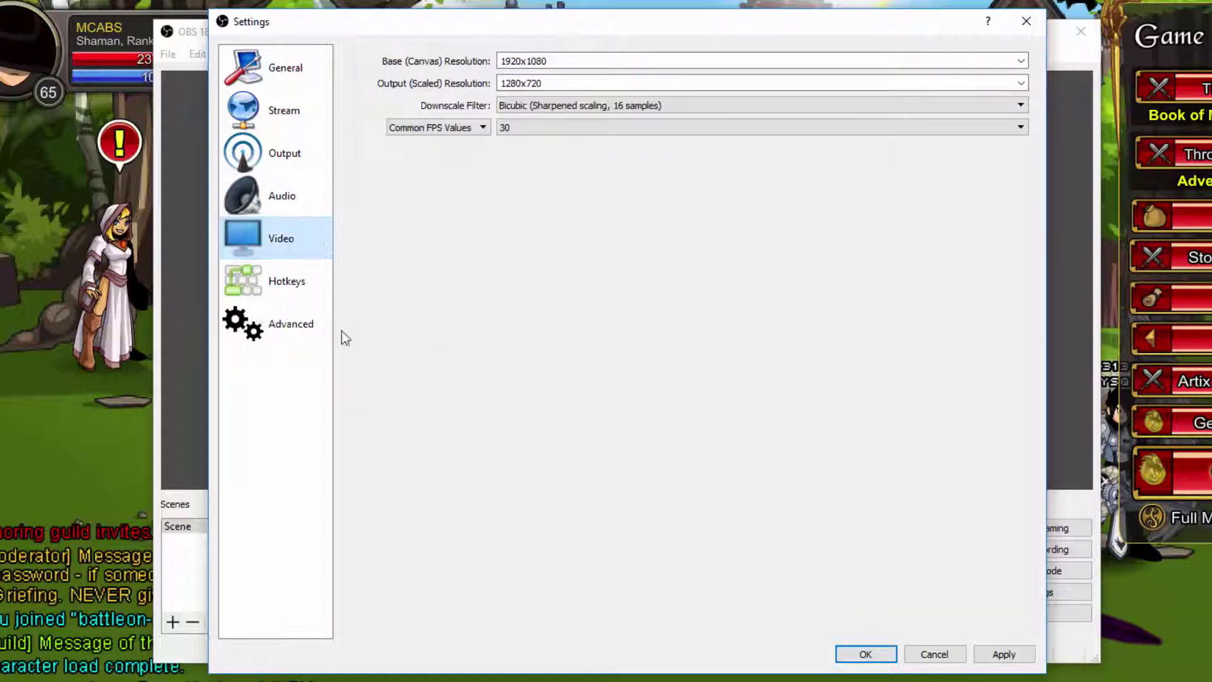
pyautogui.click(288, 282)
pyautogui.click(536, 61)
pyautogui.click(541, 120)
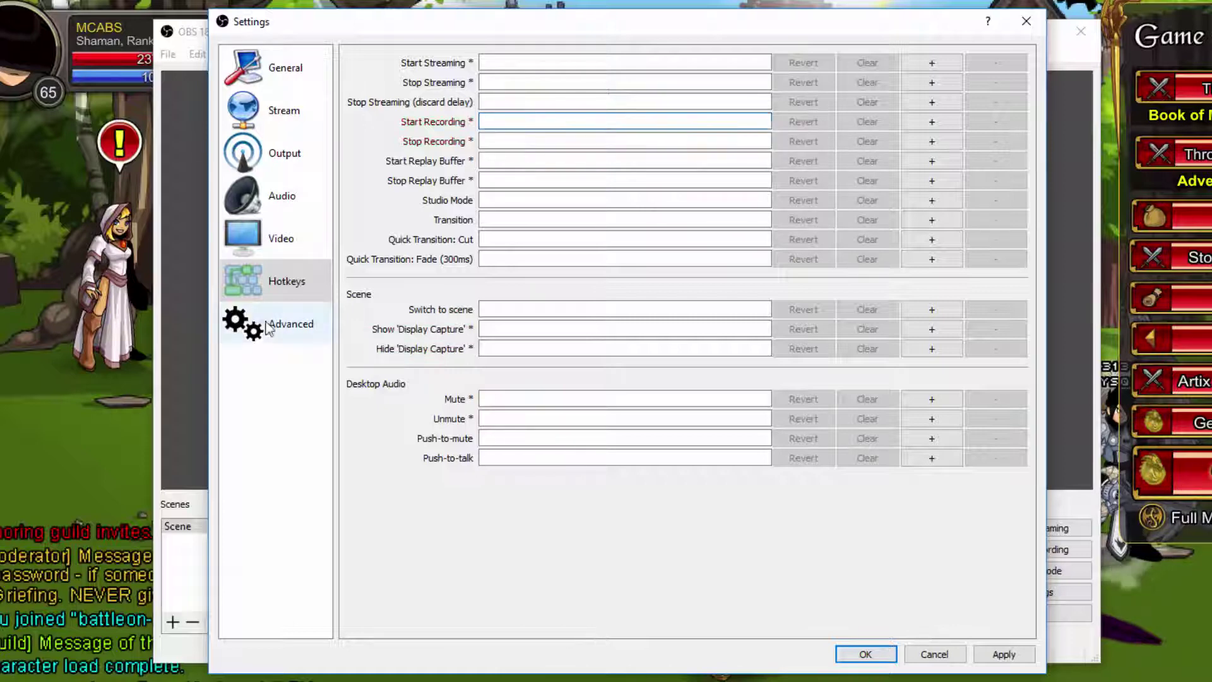
pyautogui.click(290, 323)
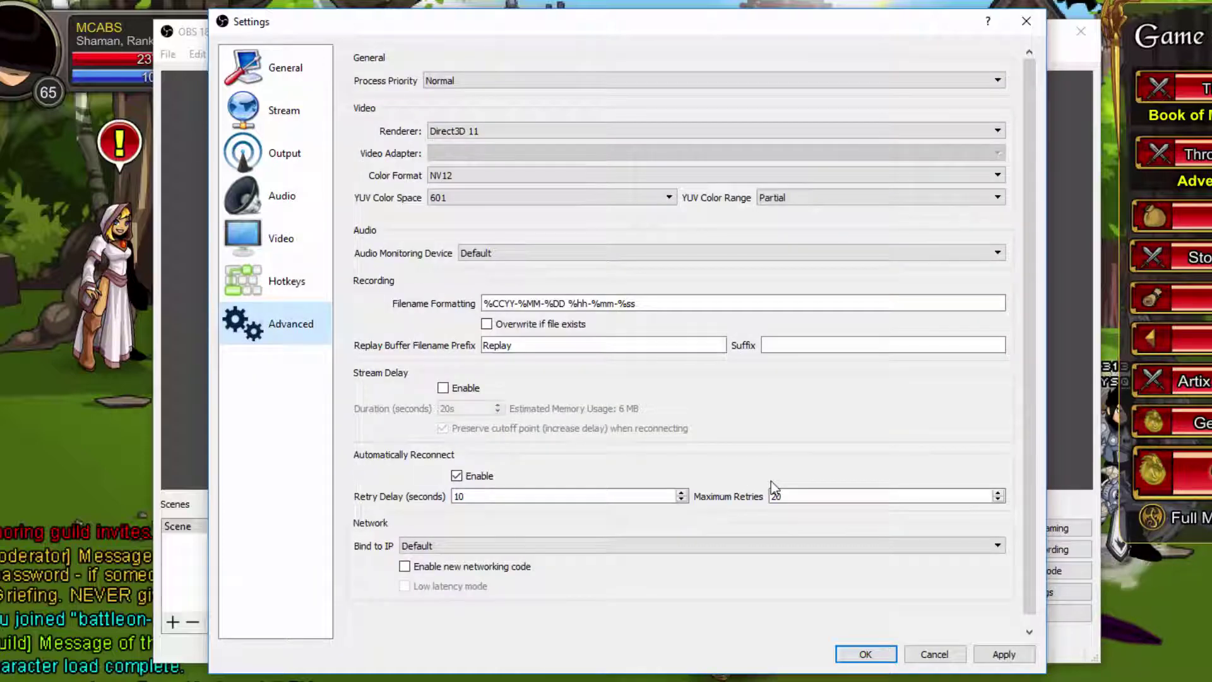
pyautogui.click(1001, 654)
pyautogui.click(864, 654)
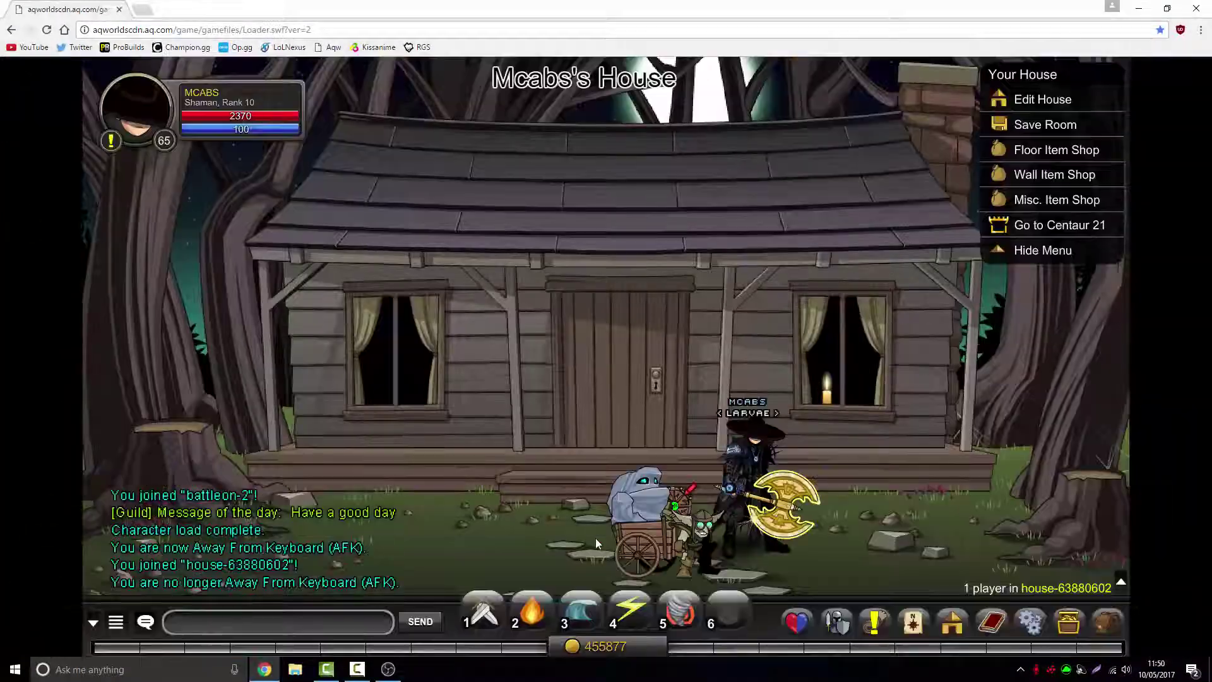
# - Walk the character into the house and across the room, dismissing the house menu and chat log
pyautogui.click(596, 538)
pyautogui.click(566, 460)
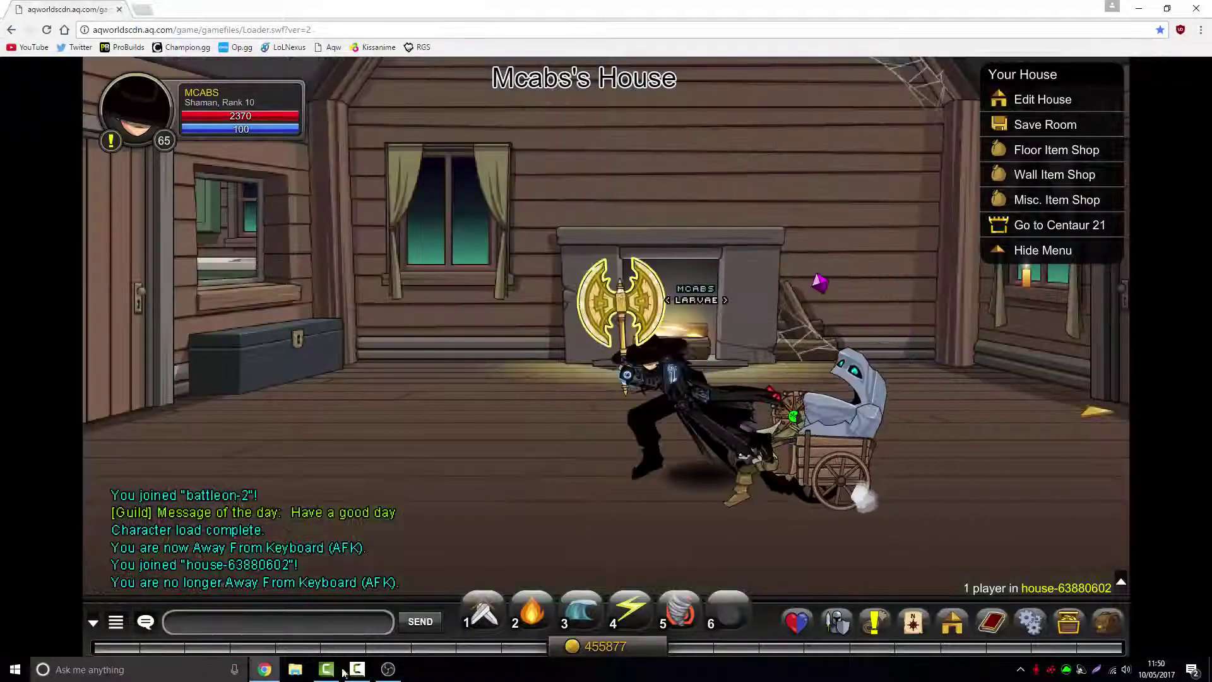
pyautogui.click(387, 669)
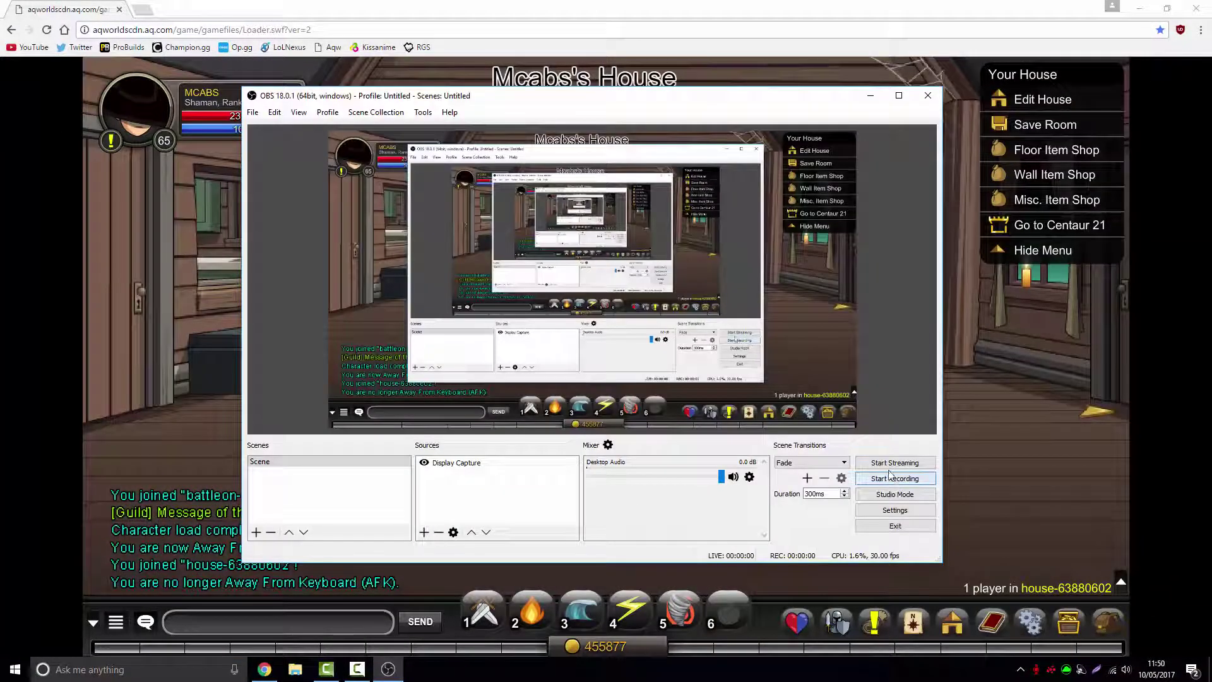
pyautogui.click(1063, 252)
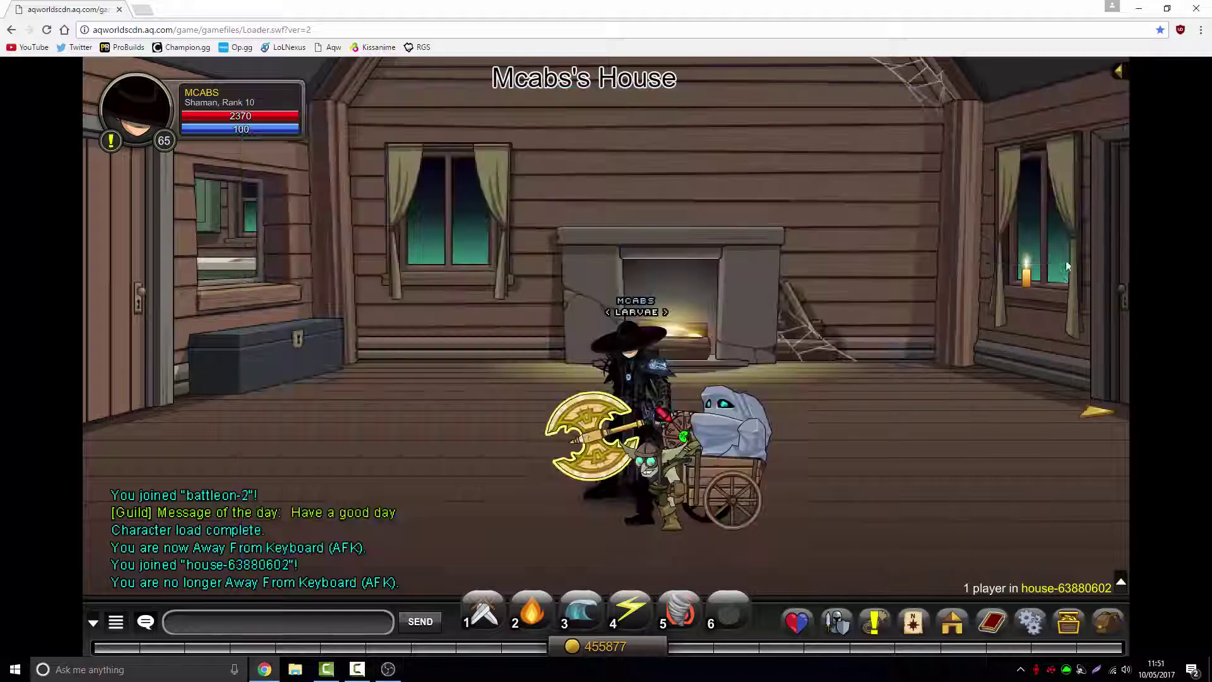
pyautogui.click(94, 622)
pyautogui.click(94, 622)
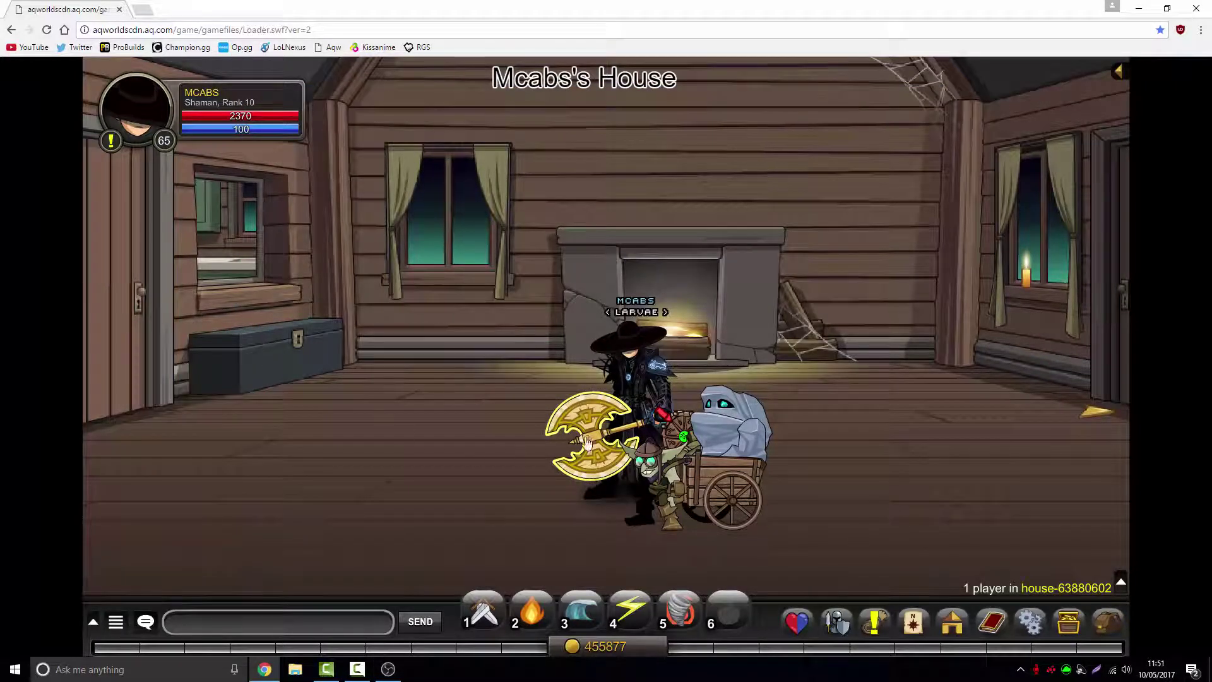
# - Record the character walking out of the house, right, left and back inside
pyautogui.click(387, 668)
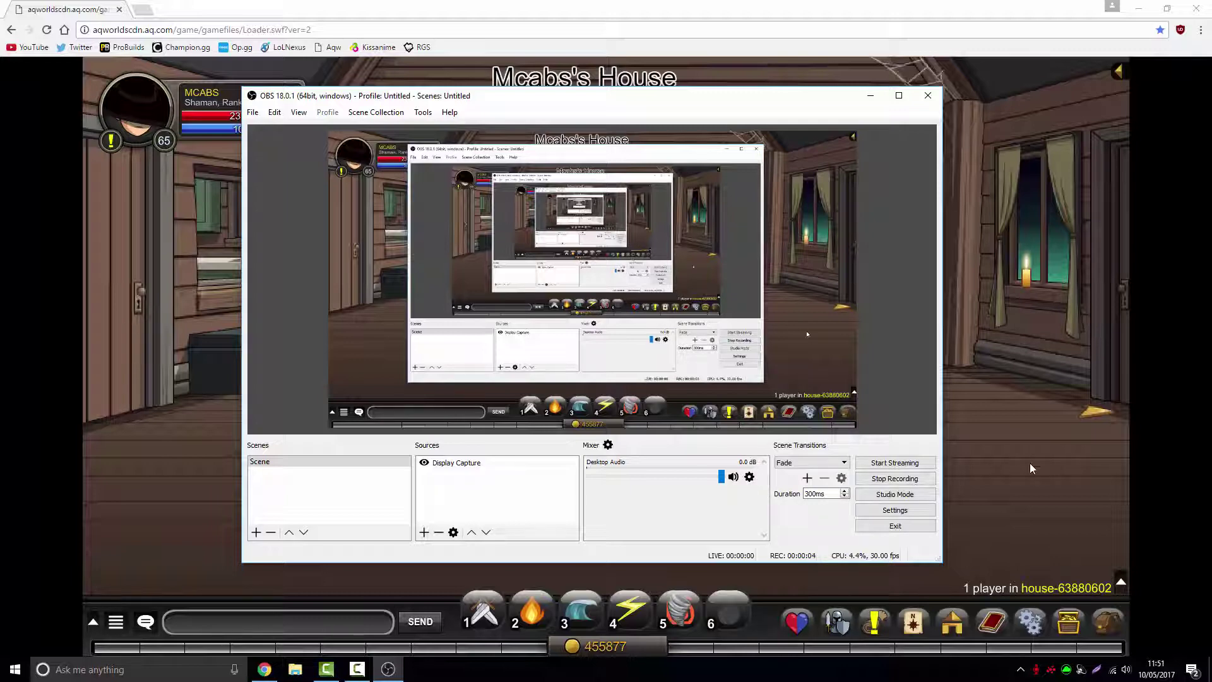
pyautogui.click(1005, 491)
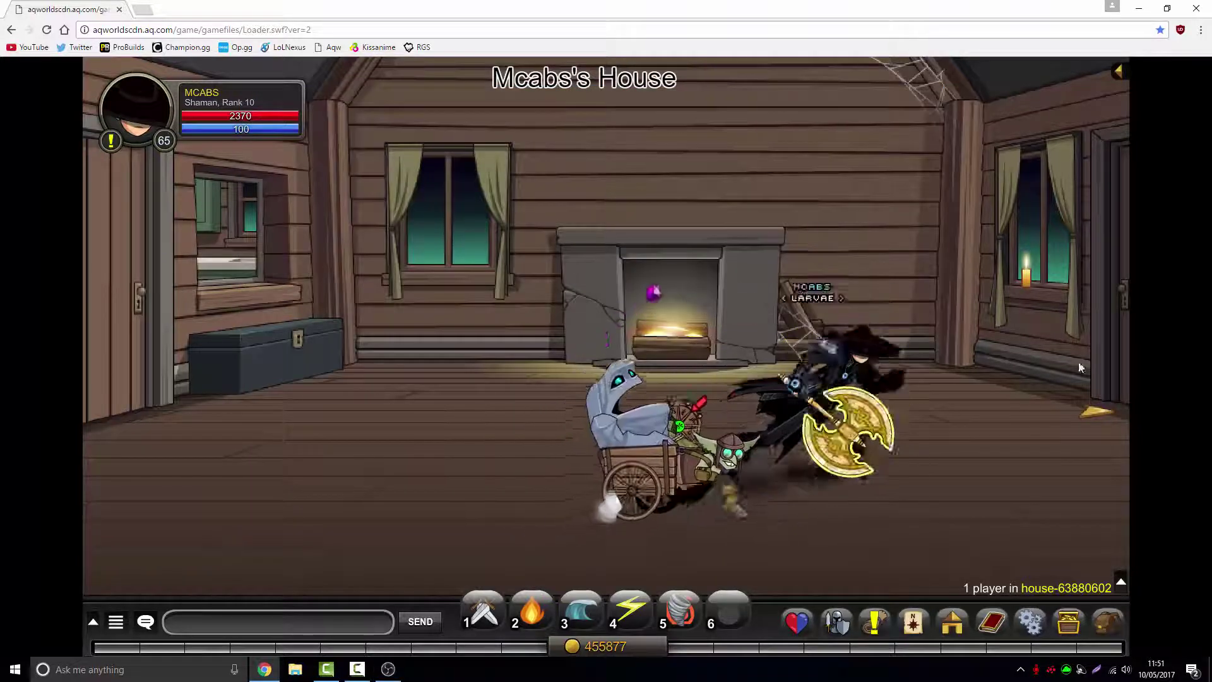
pyautogui.click(1054, 423)
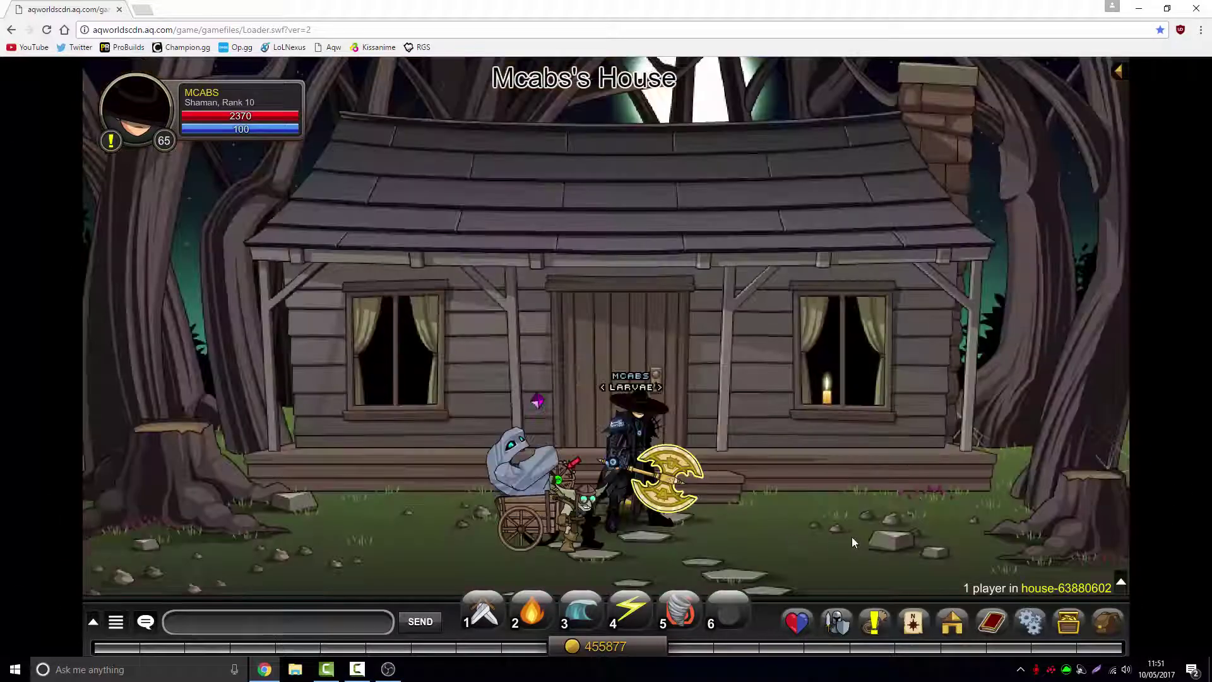
pyautogui.click(848, 542)
pyautogui.click(537, 540)
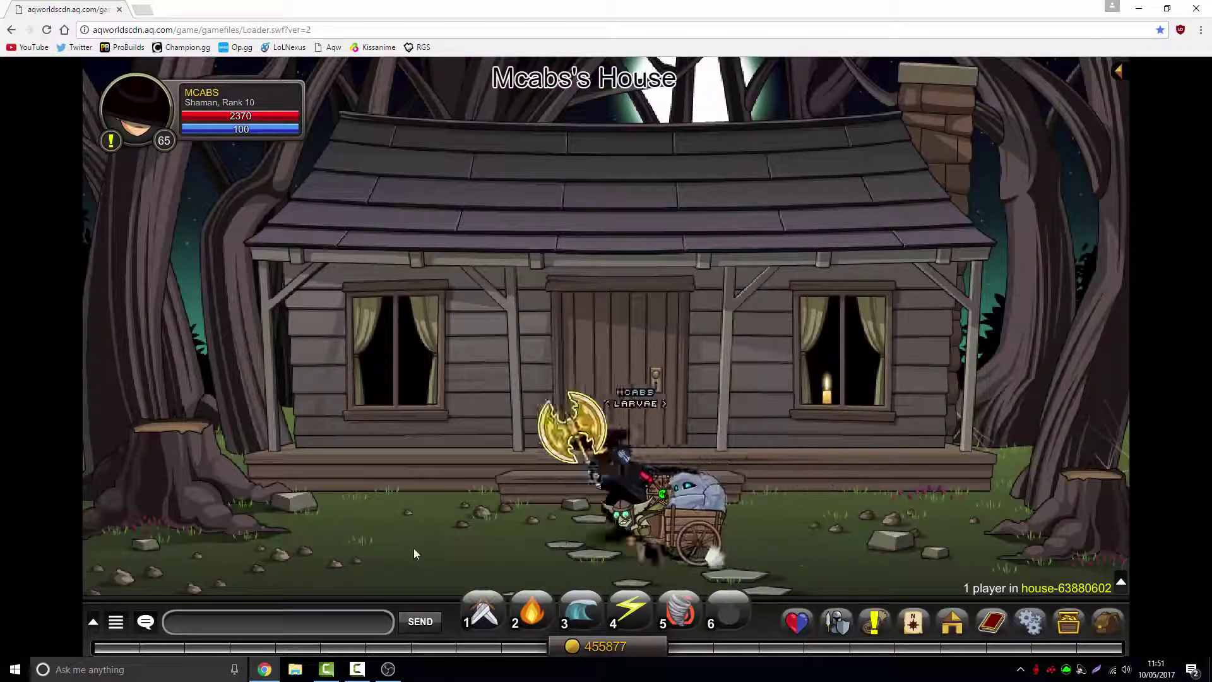
pyautogui.click(335, 496)
pyautogui.click(655, 414)
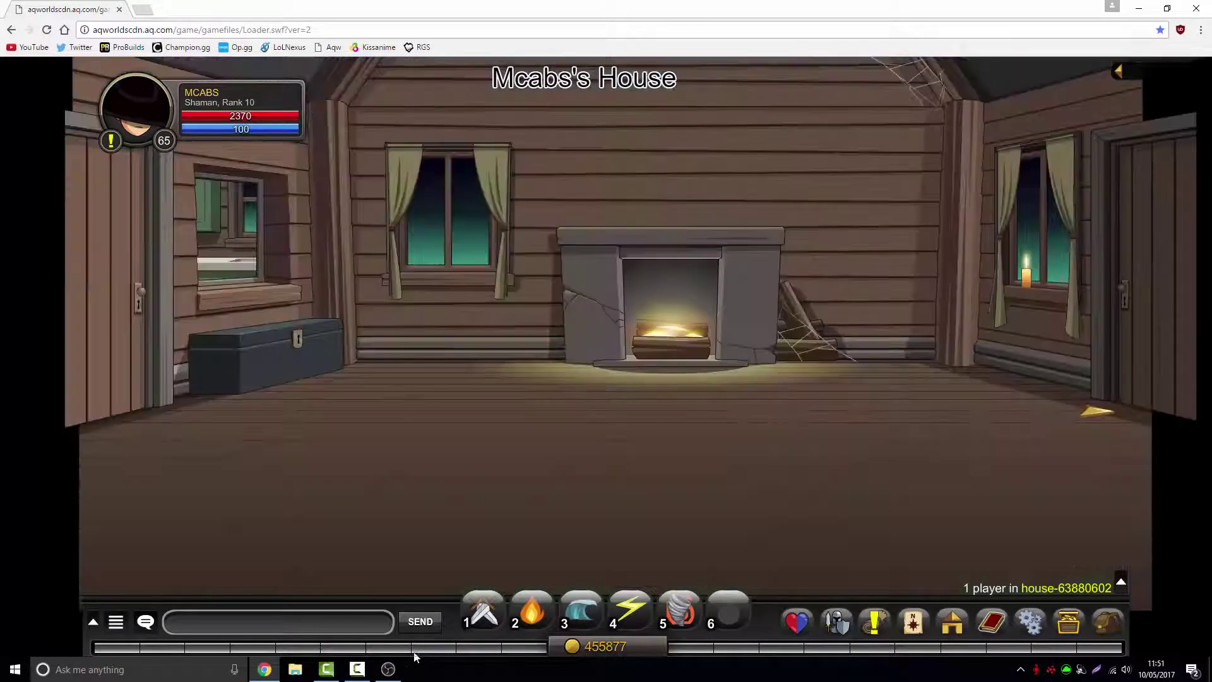
pyautogui.click(401, 669)
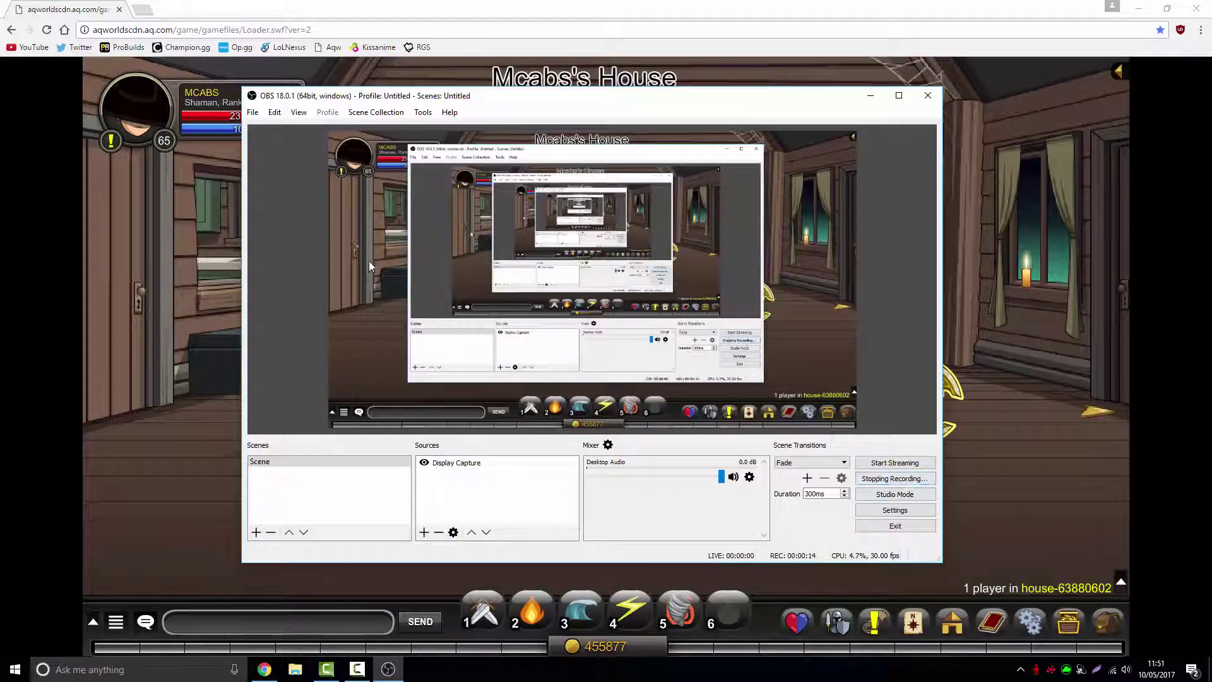
# - Play the new 17.0 MB test recording from the Videos folder full-size, then close the player and folder
pyautogui.click(248, 113)
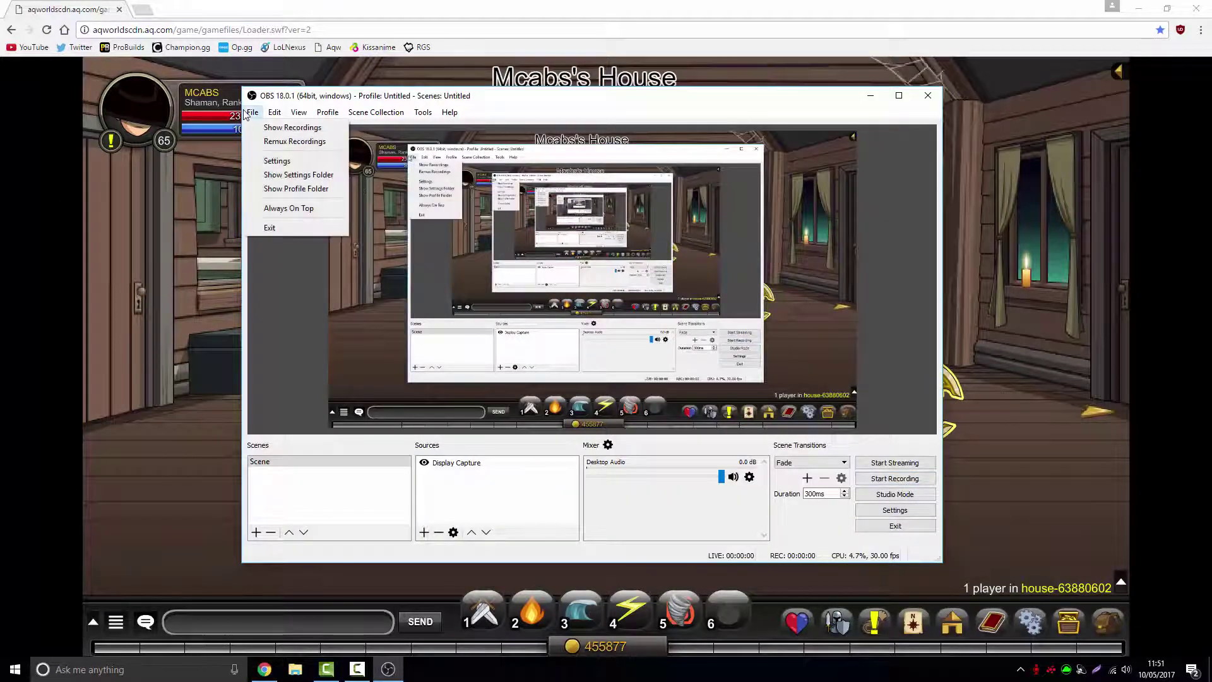
pyautogui.click(291, 127)
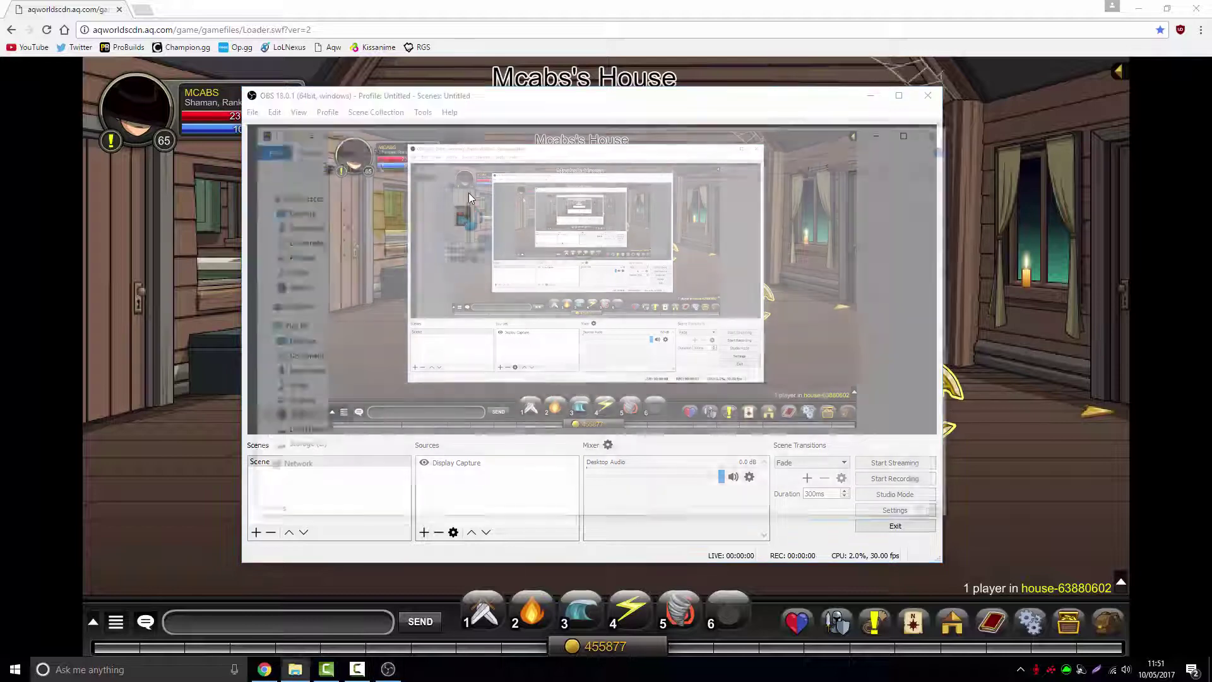
pyautogui.doubleClick(472, 229)
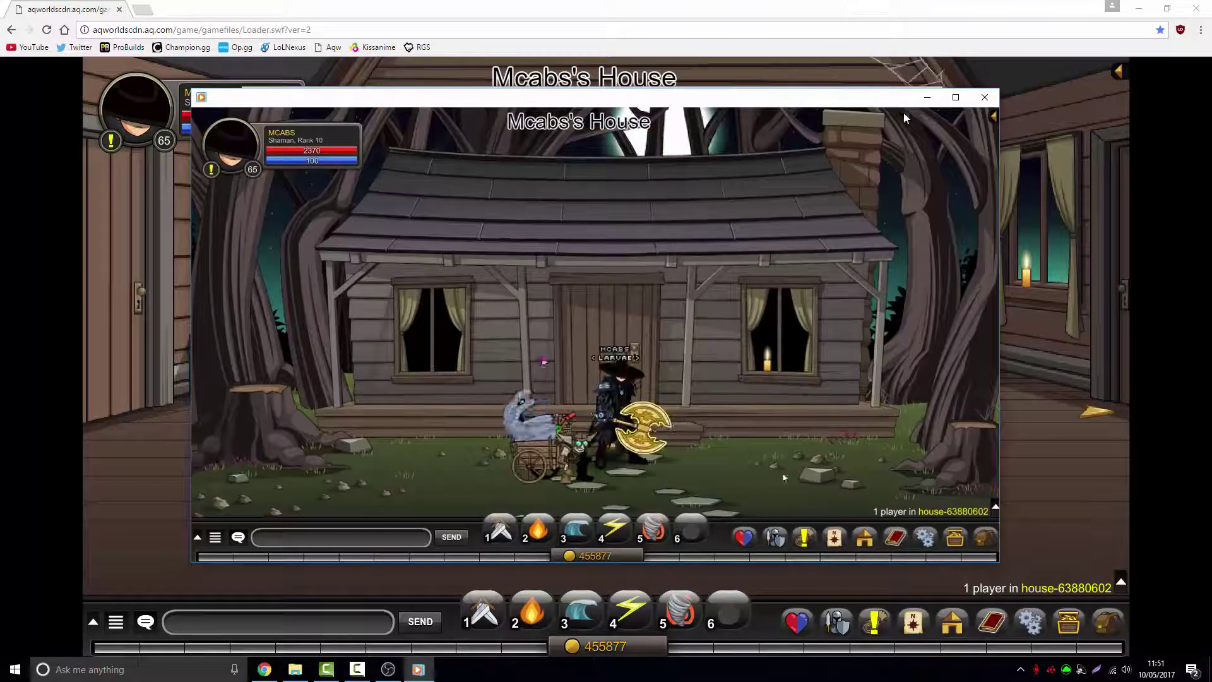
pyautogui.click(955, 97)
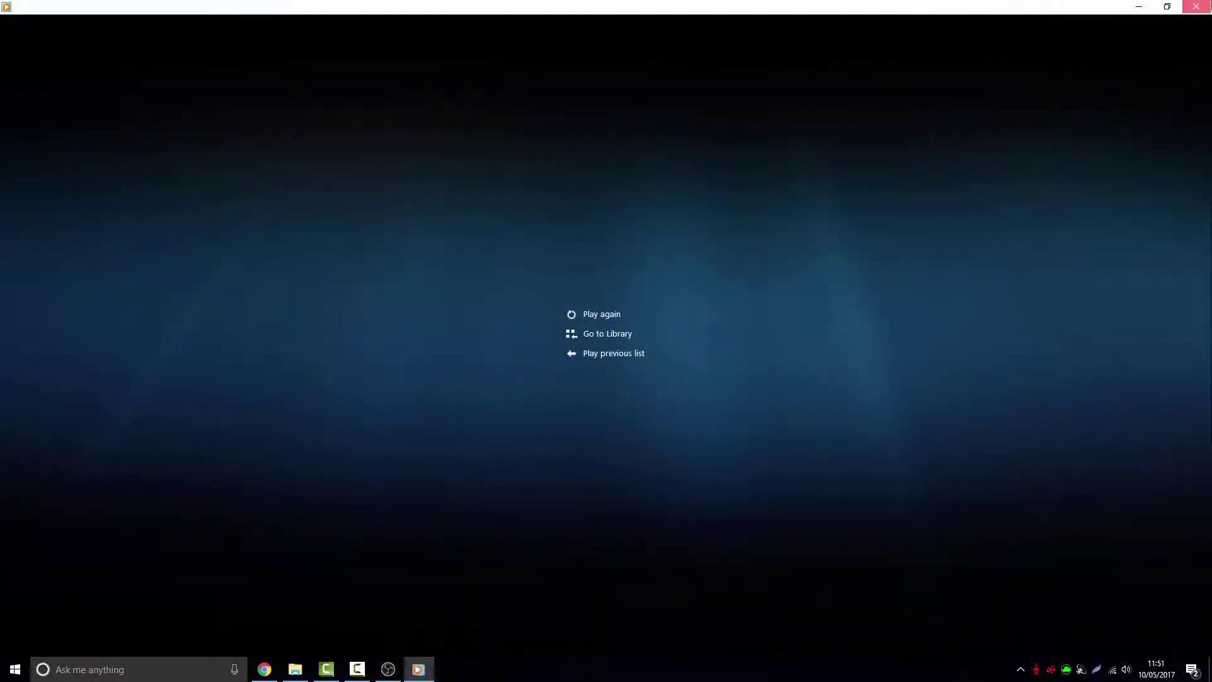
pyautogui.hotkey('alt', 'F4')
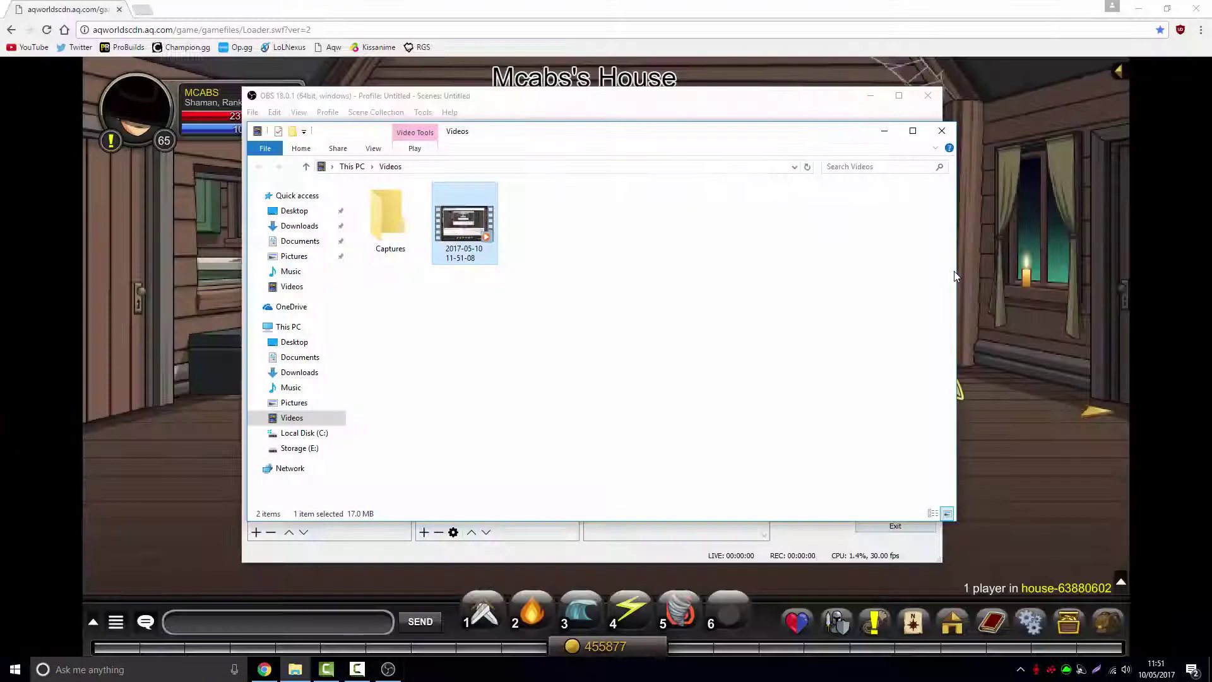
pyautogui.click(941, 131)
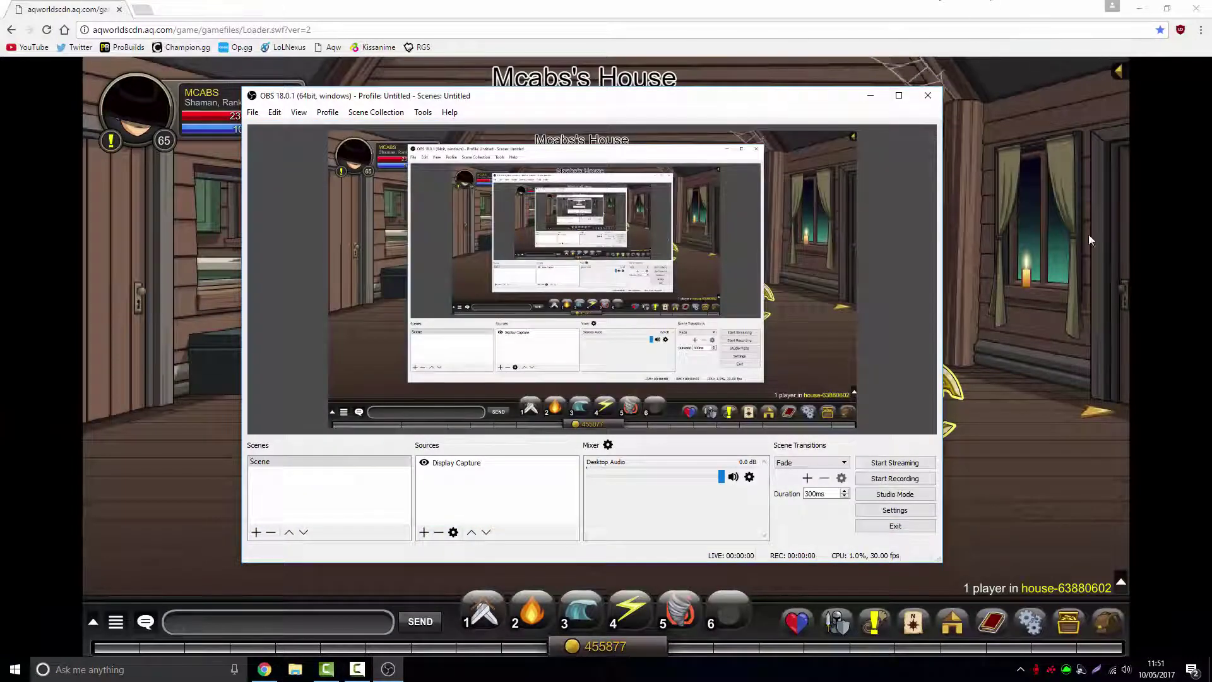